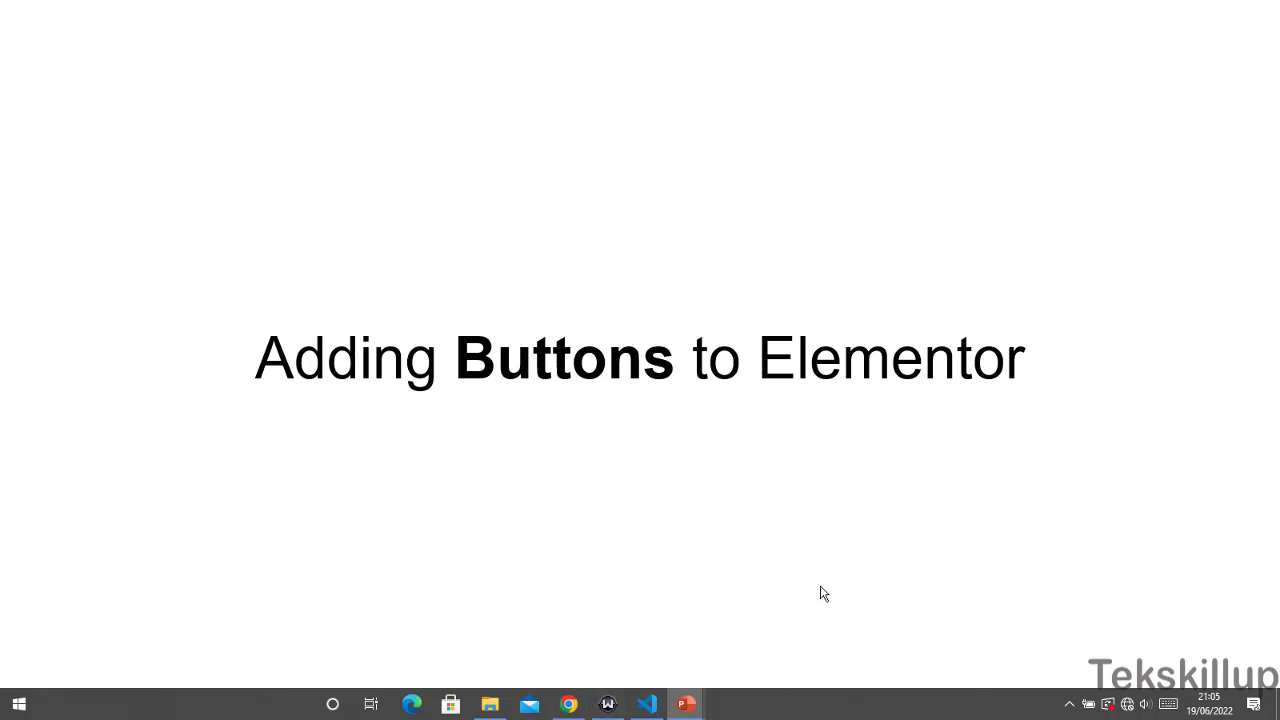
# Switch to Chrome and compare the preview of the data analysis landing page with its Elementor editor.
pyautogui.click(567, 704)
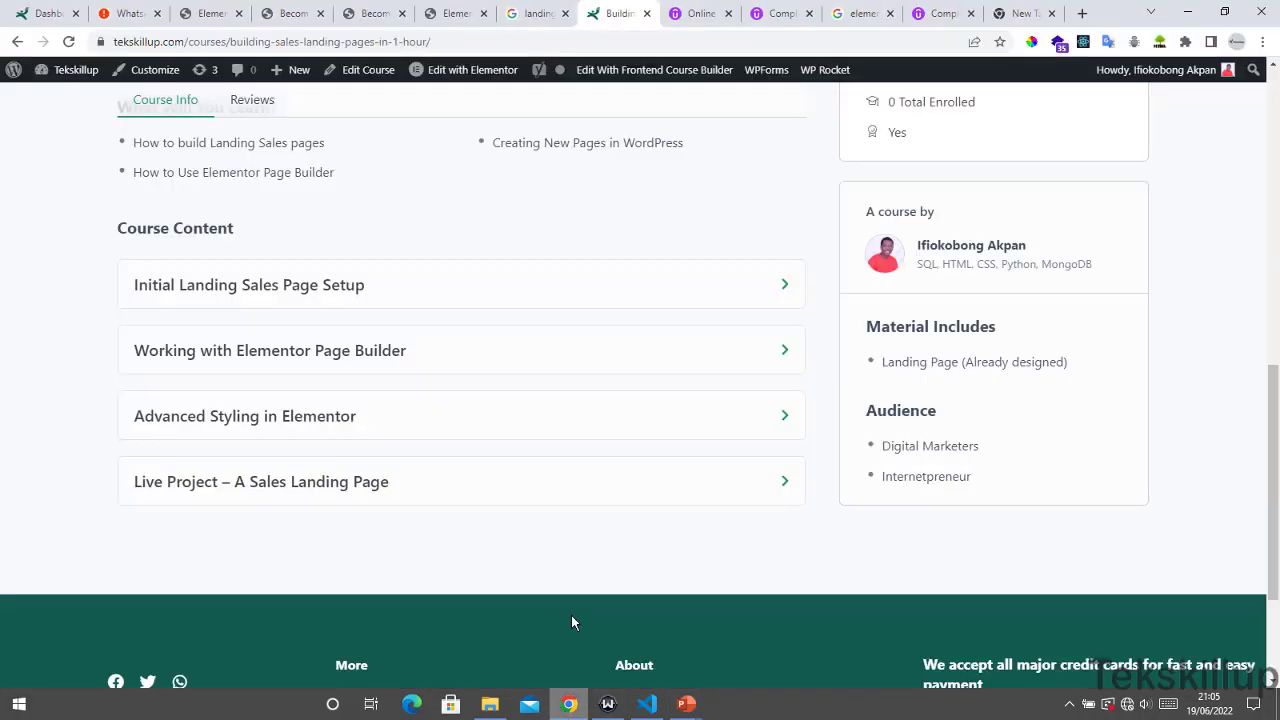
pyautogui.click(292, 13)
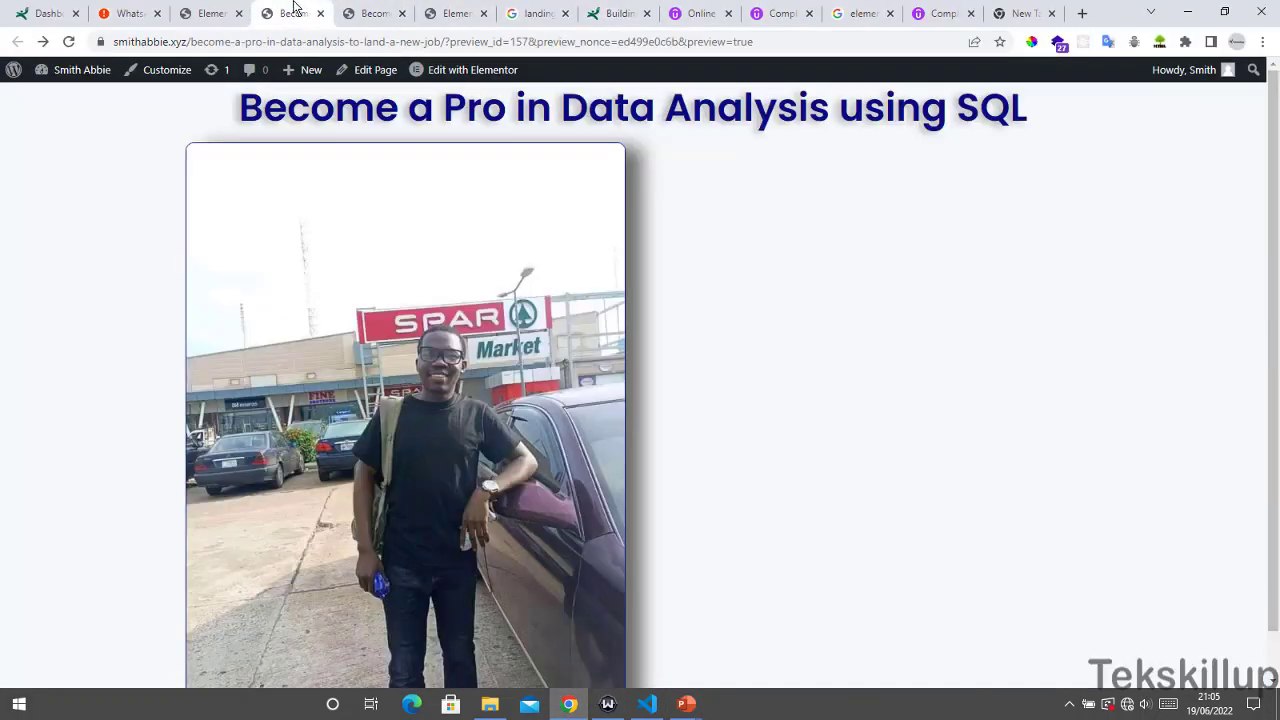
pyautogui.hotkey('ctrl', 'shift', 'Tab')
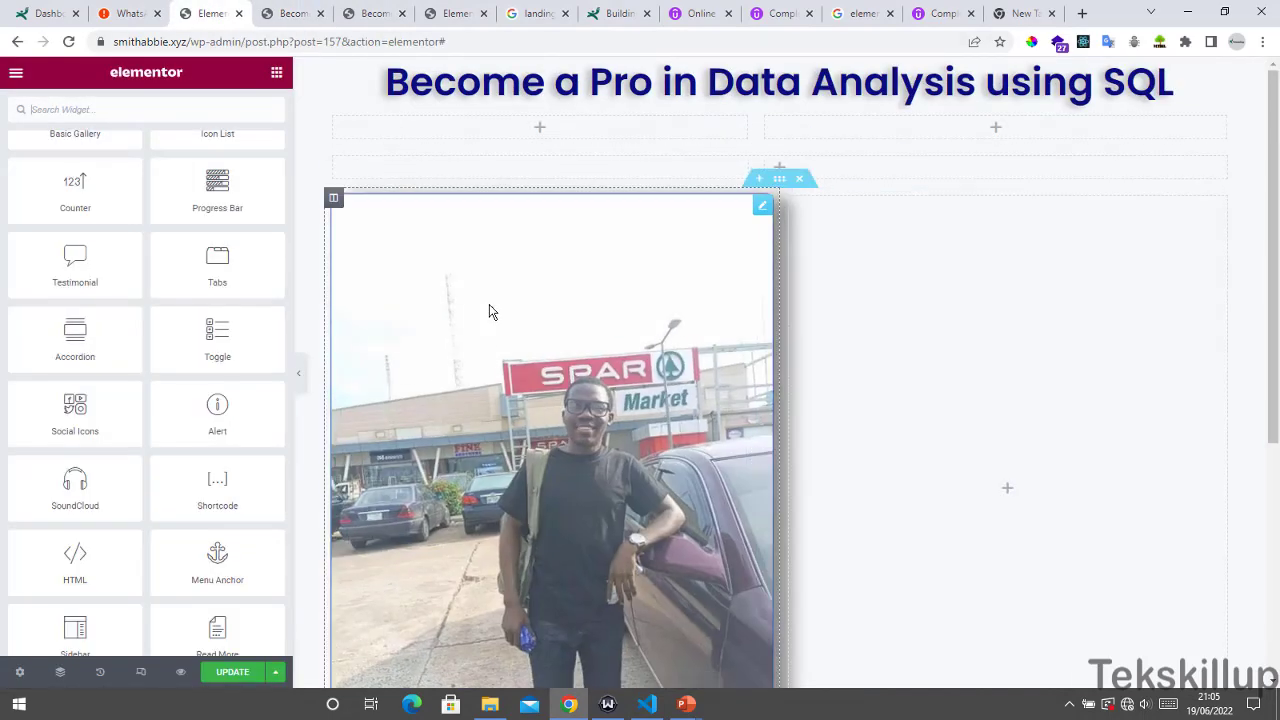
pyautogui.scroll(-5, 490, 313)
pyautogui.hotkey('ctrl', 'Tab')
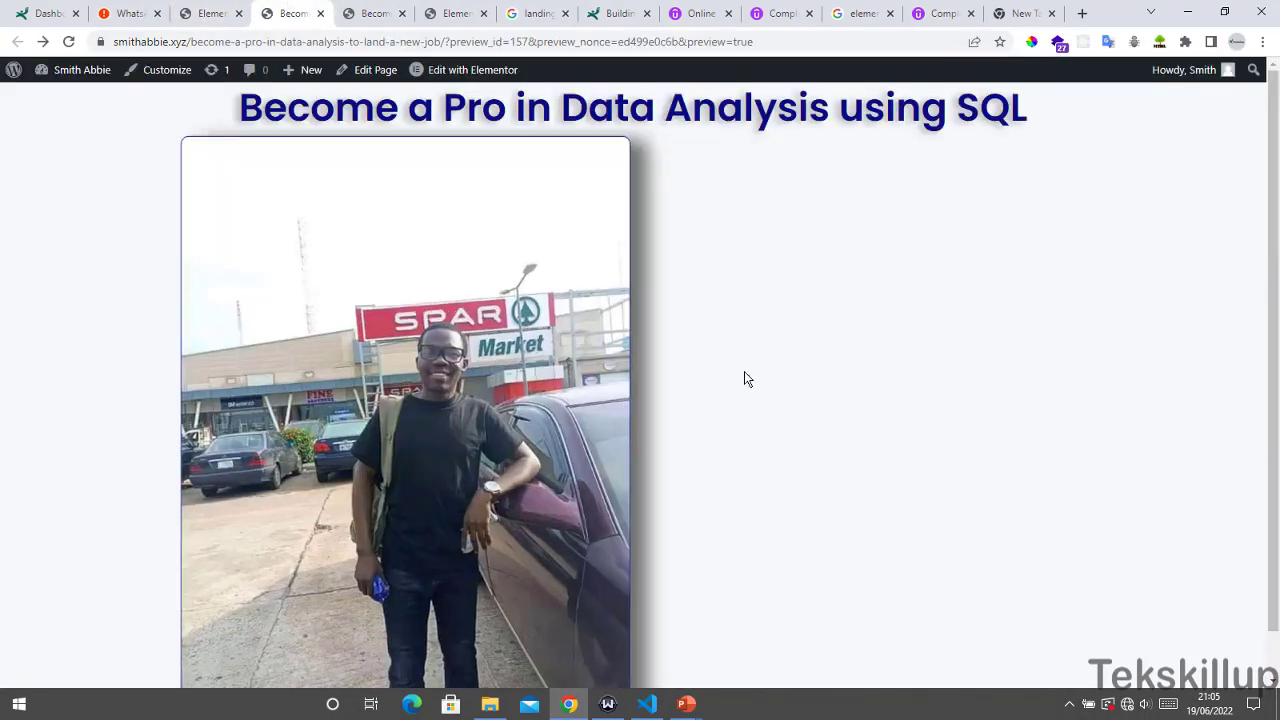
pyautogui.scroll(-1, 752, 405)
pyautogui.scroll(1, 752, 402)
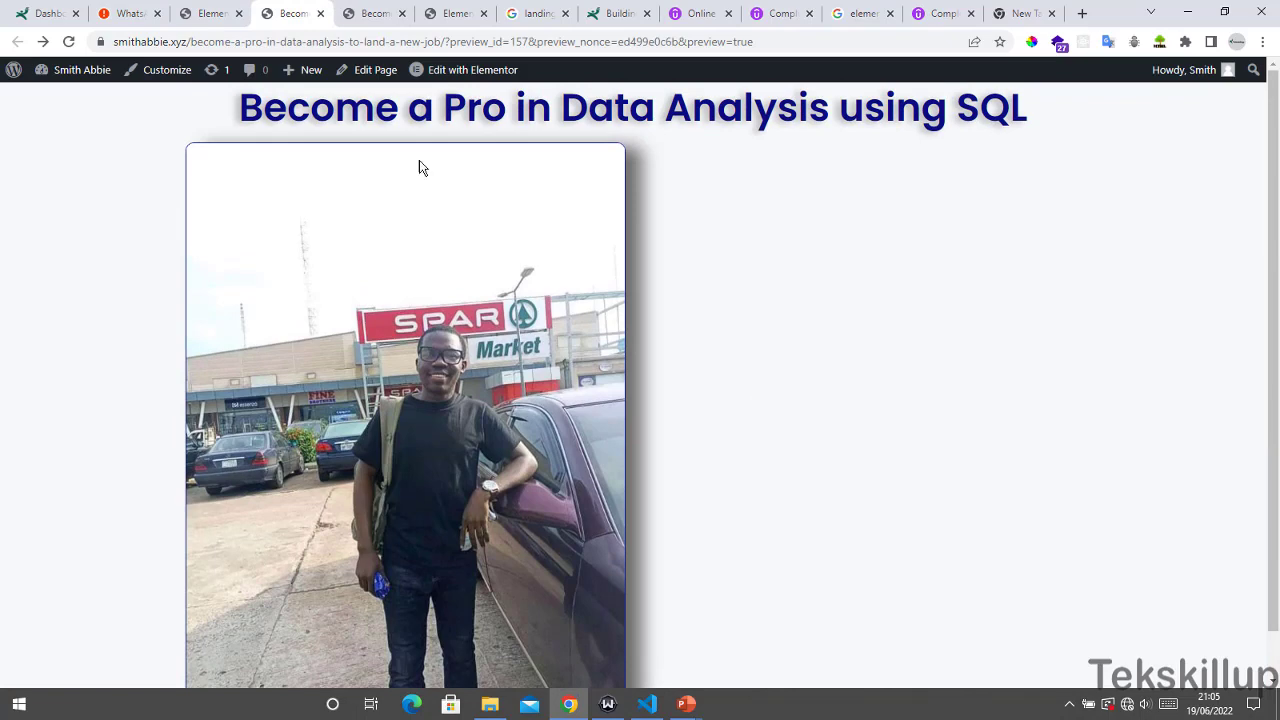
pyautogui.click(210, 8)
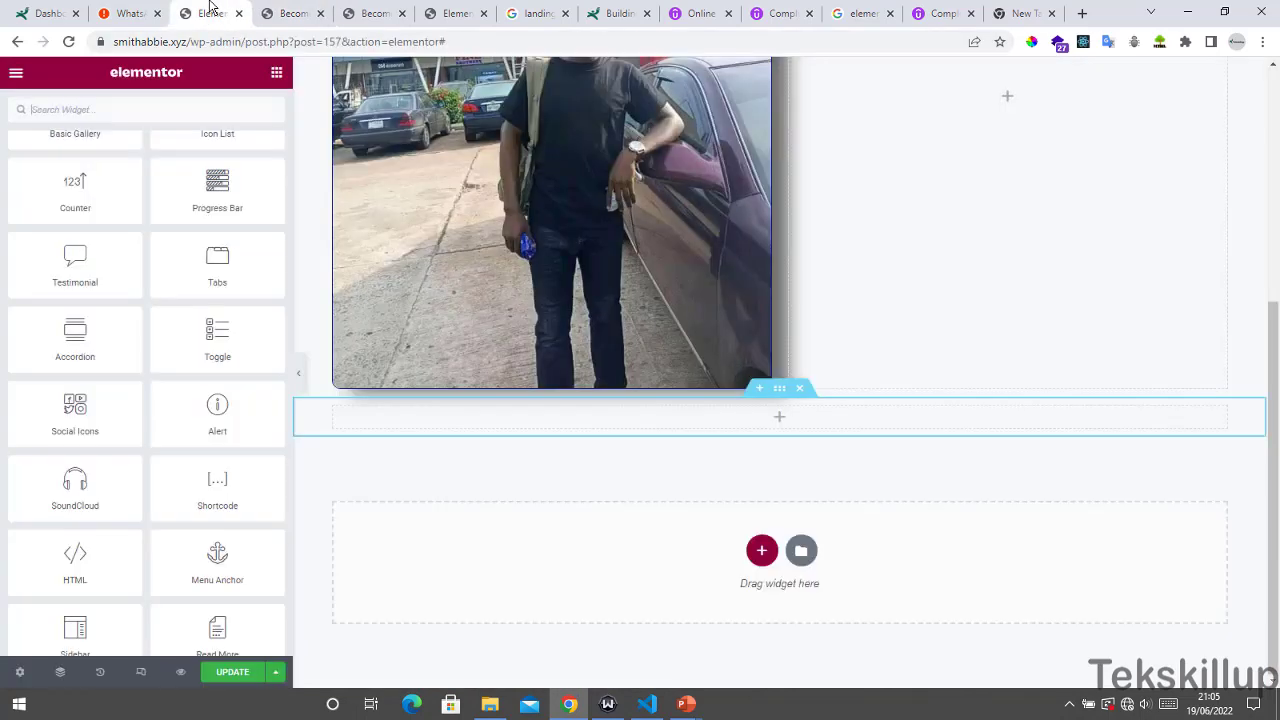
# Connect the computer to the available secured WiFi network and try to reload the page editor.
pyautogui.click(1127, 706)
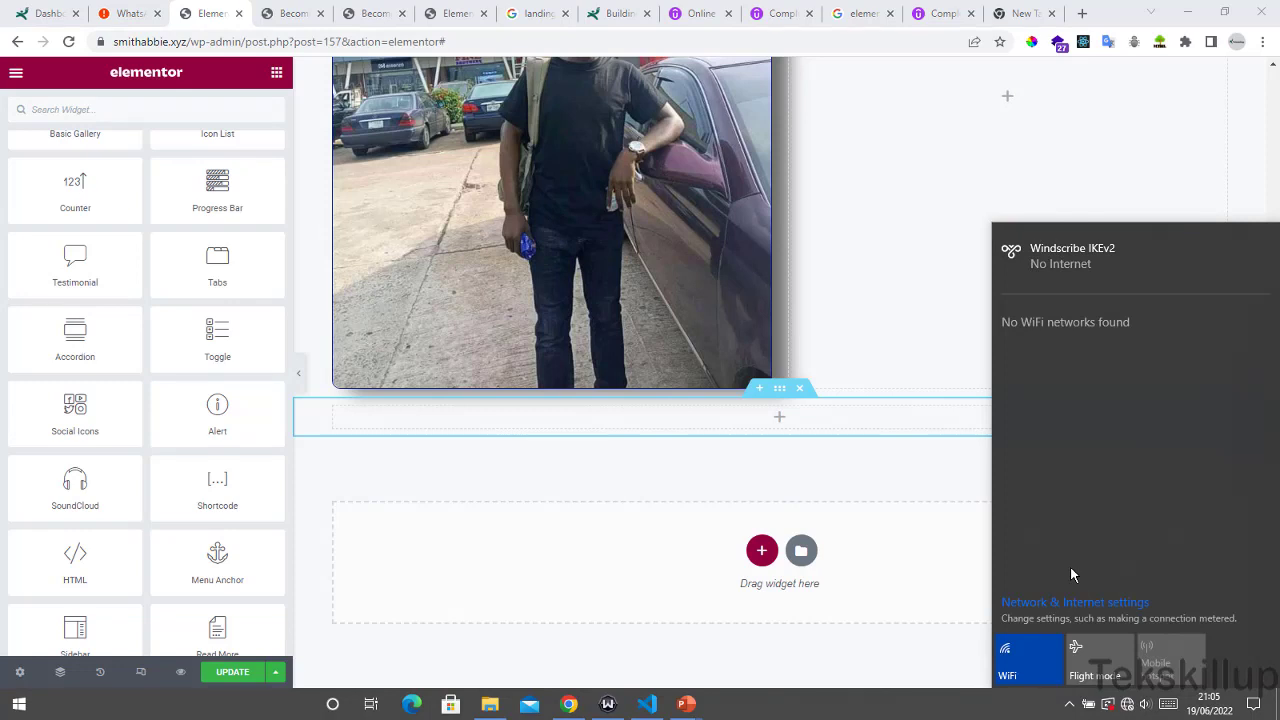
pyautogui.click(1129, 710)
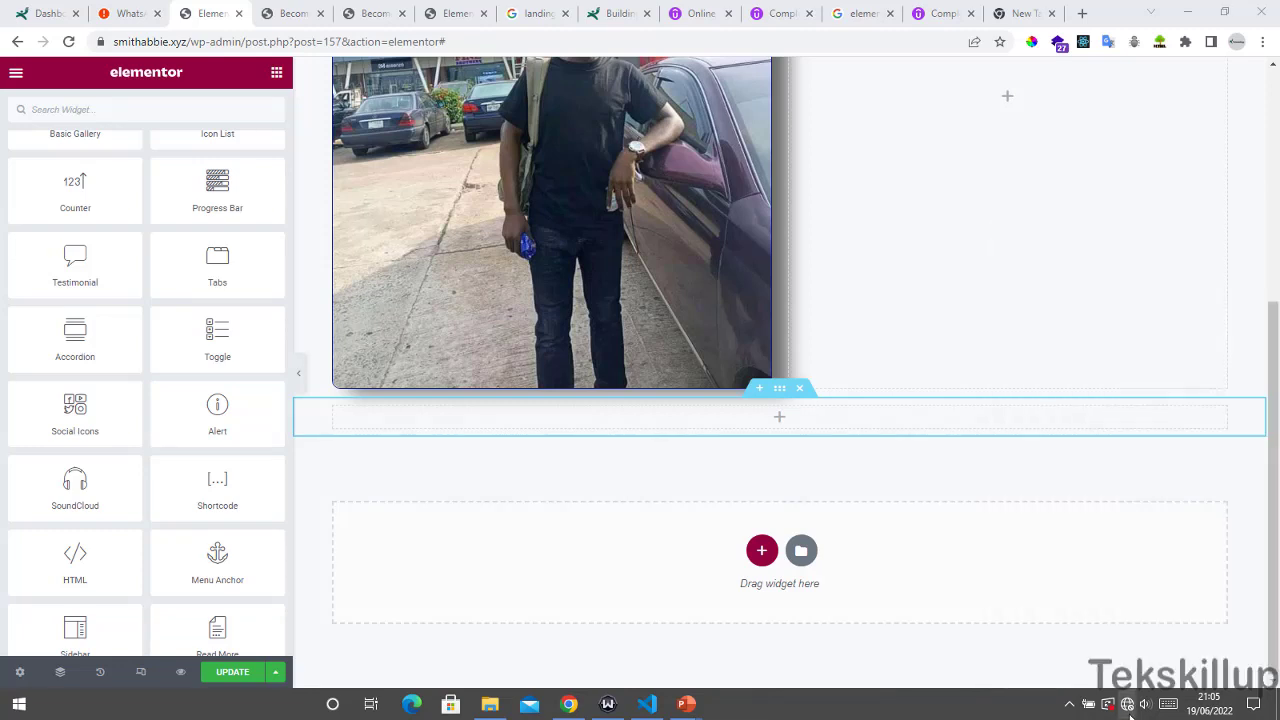
pyautogui.click(1127, 705)
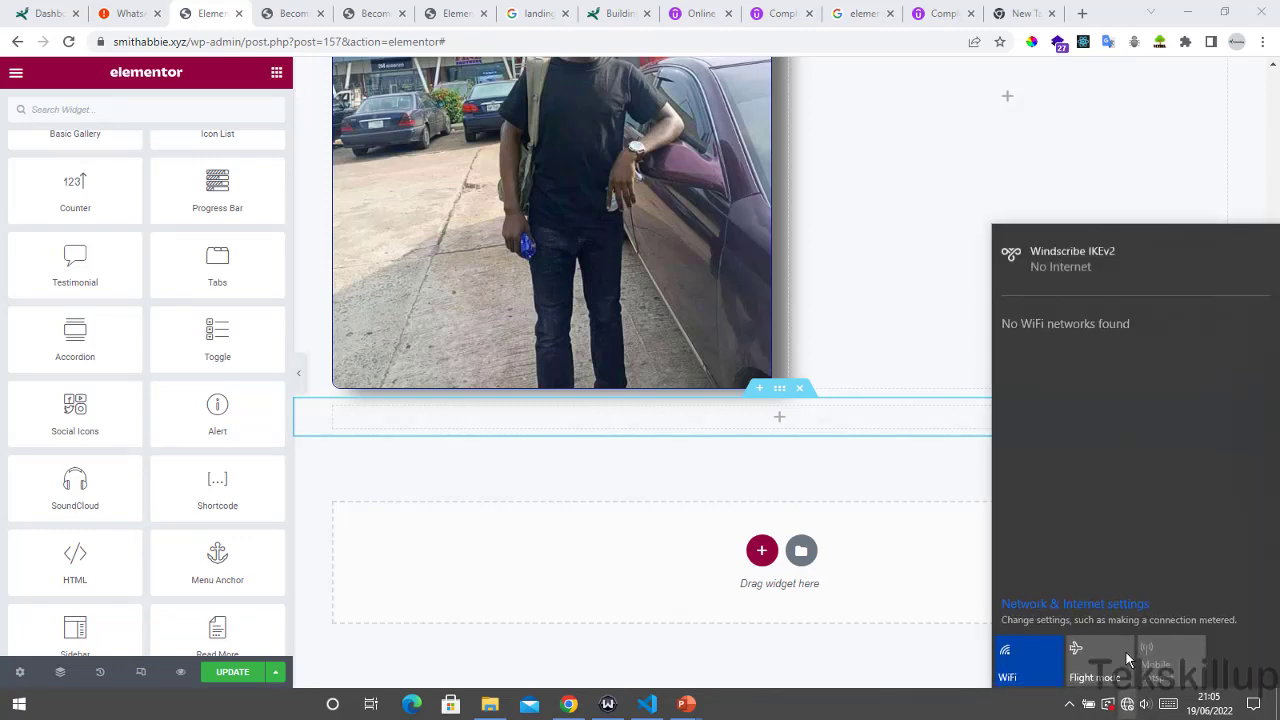
pyautogui.click(1106, 332)
pyautogui.click(1187, 398)
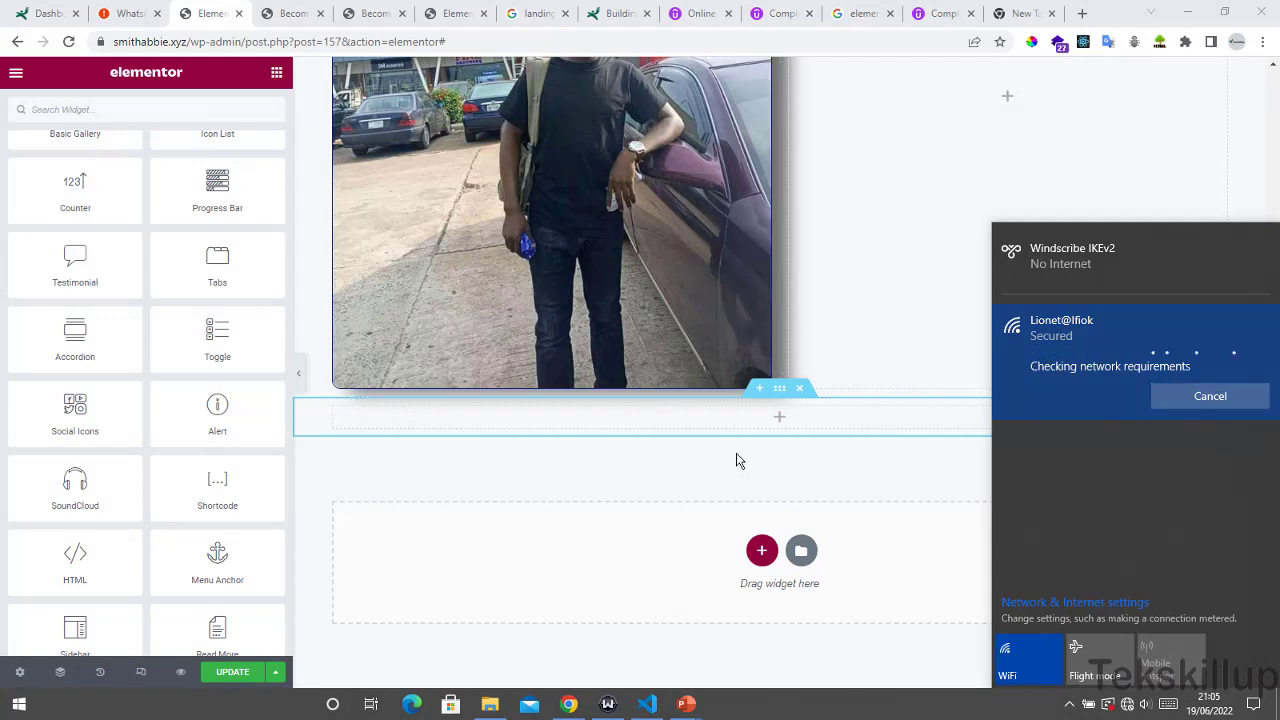
pyautogui.click(69, 42)
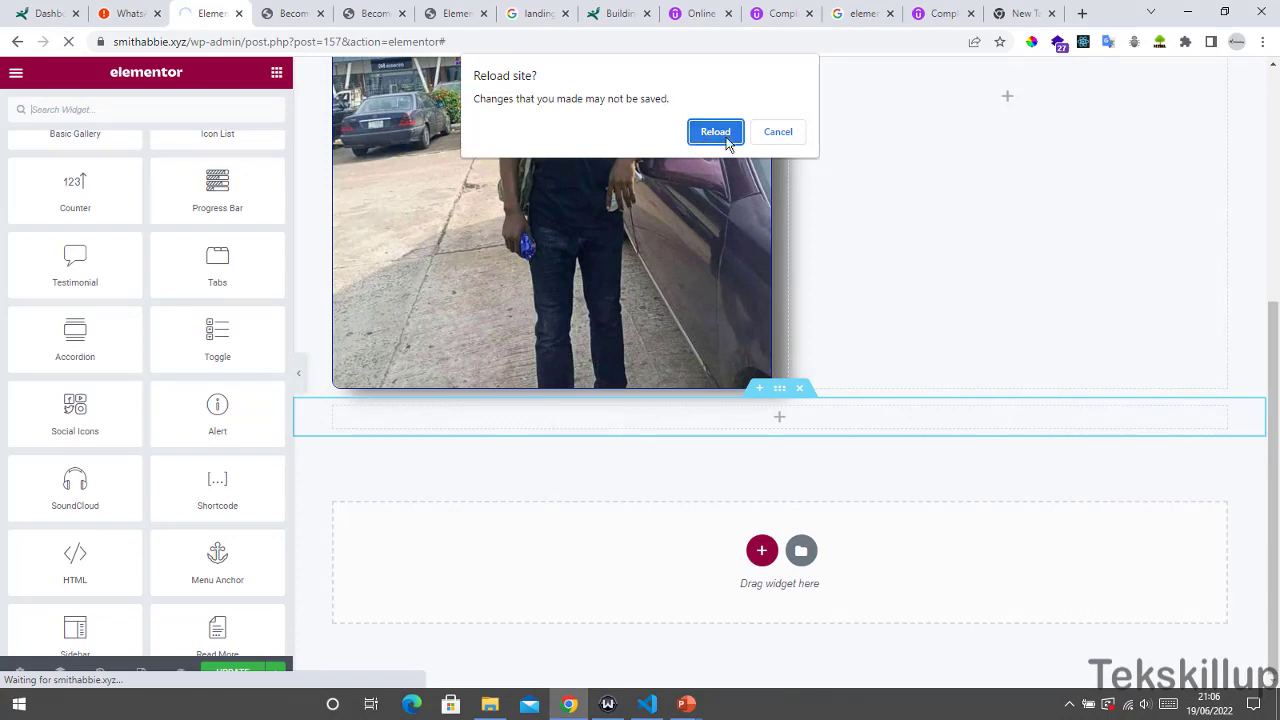
pyautogui.click(777, 133)
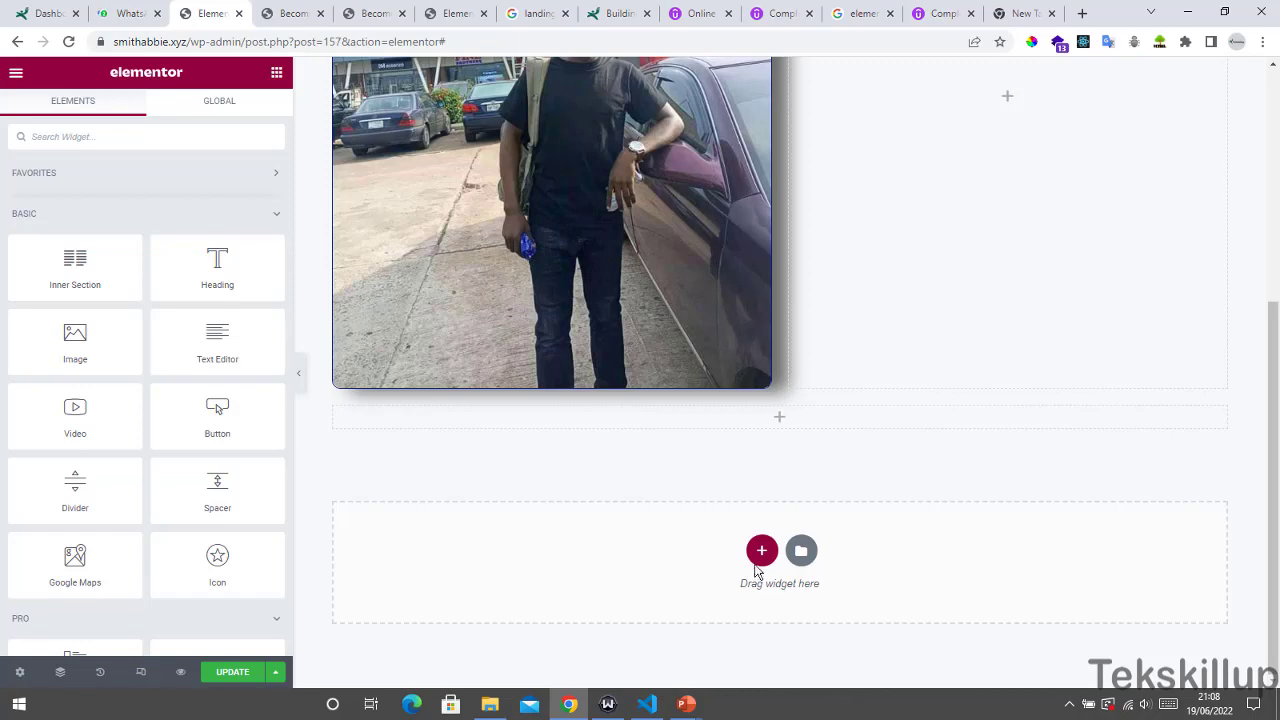
# Add a new section with three equal columns below the page's existing sections.
pyautogui.scroll(4, 748, 513)
pyautogui.scroll(-4, 736, 439)
pyautogui.click(761, 550)
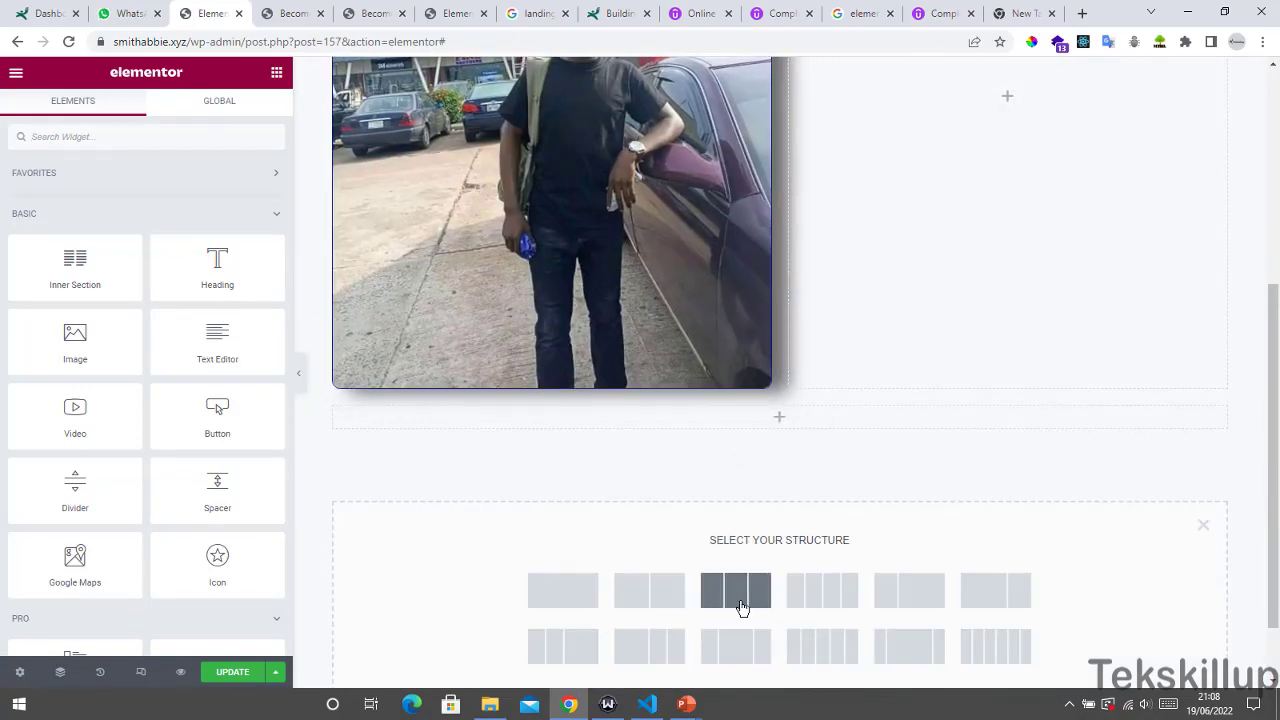
pyautogui.click(748, 593)
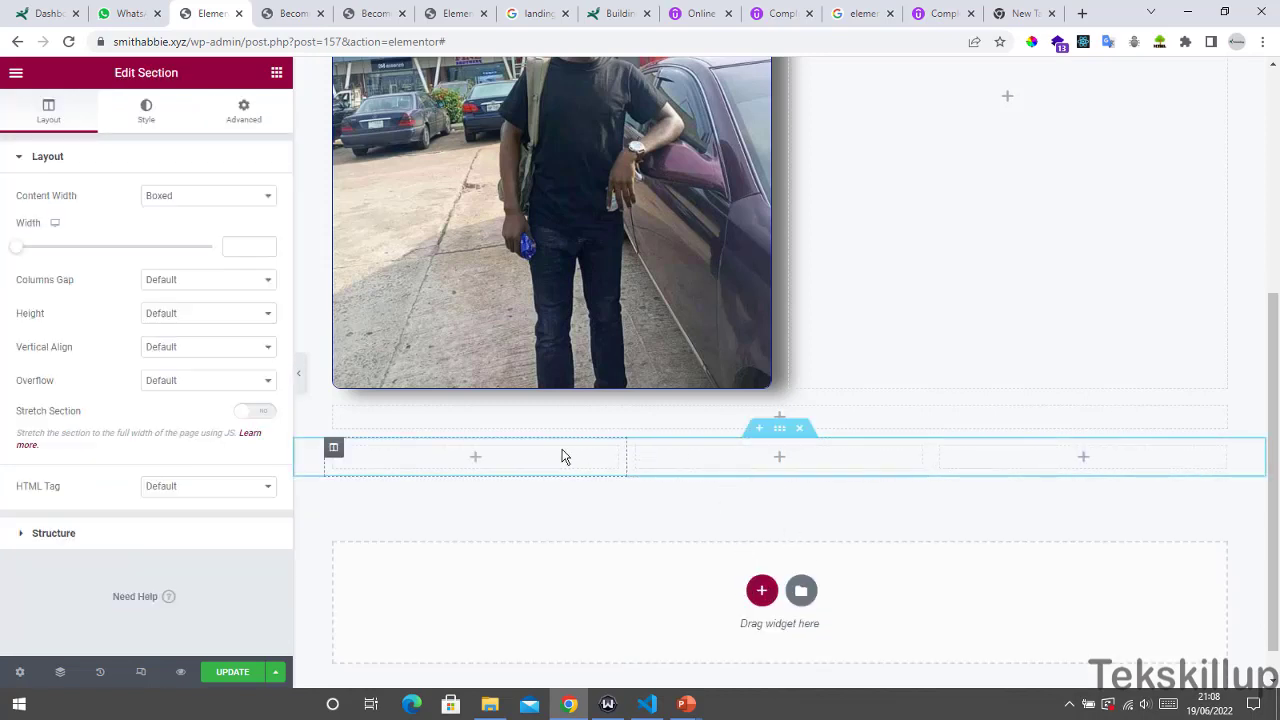
# Place a Button widget in the middle column of the three-column section and center-align it.
pyautogui.click(779, 460)
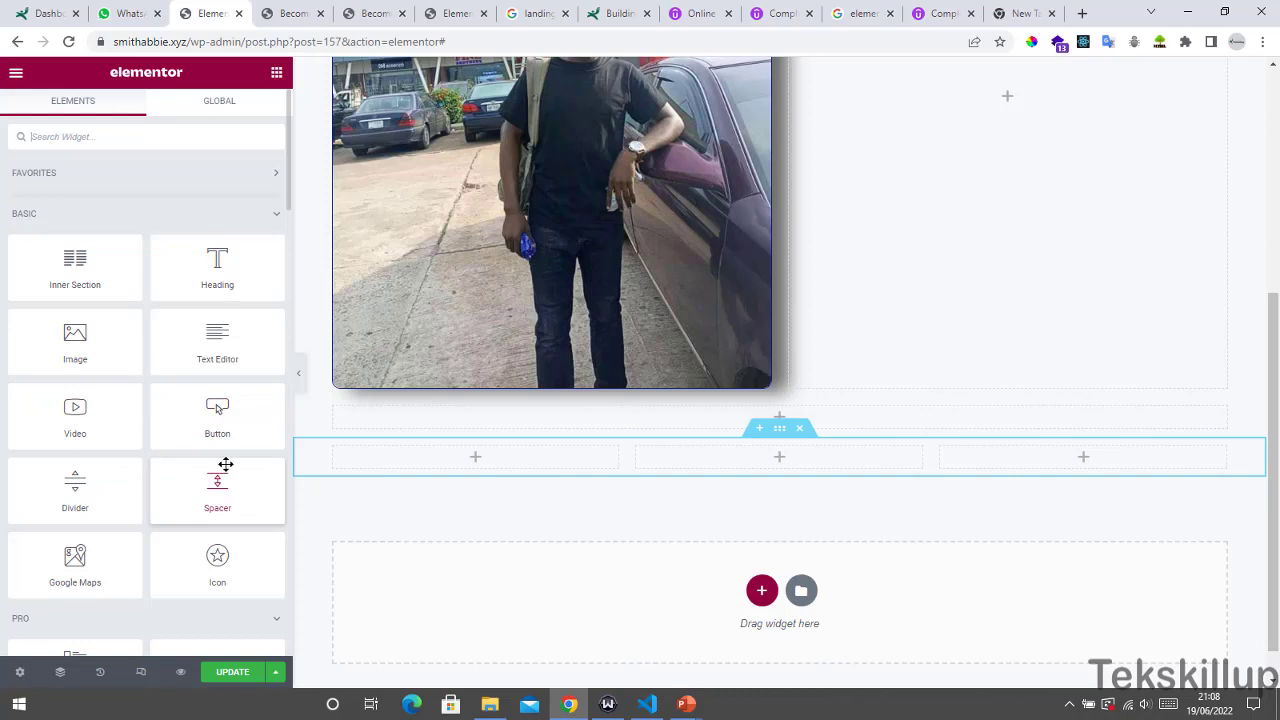
pyautogui.moveTo(217, 425); pyautogui.dragTo(774, 471)
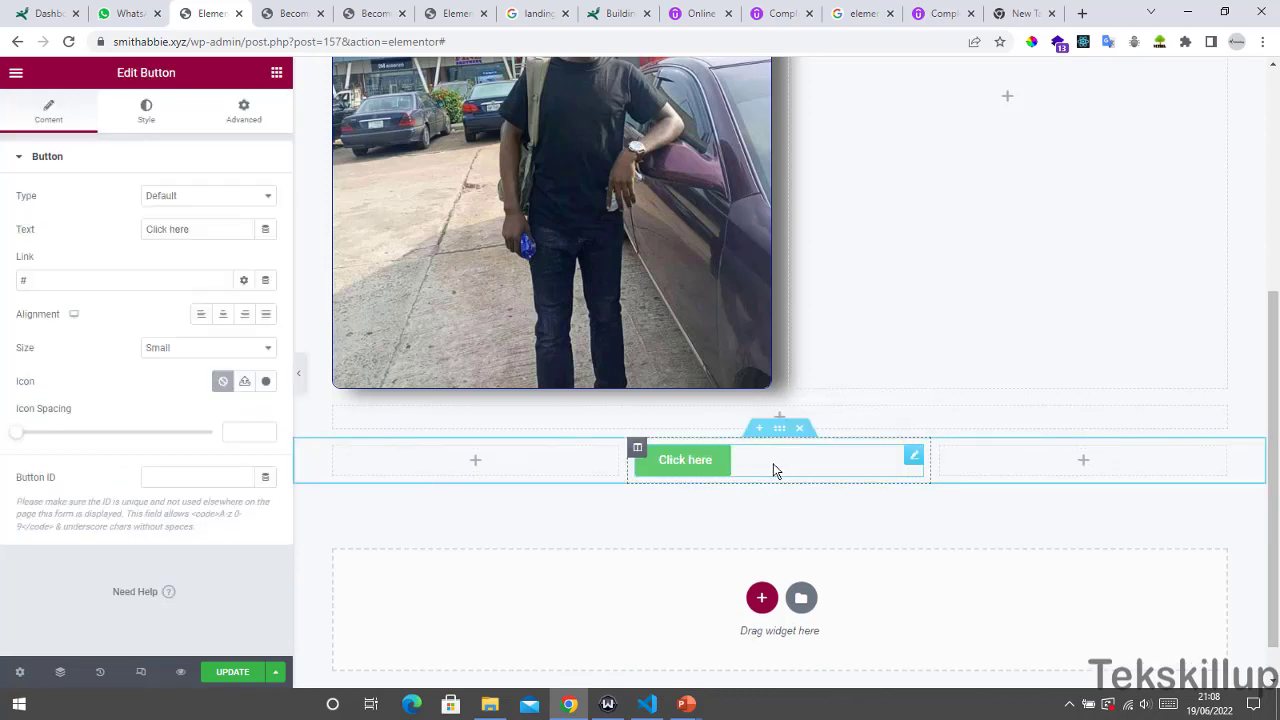
pyautogui.click(223, 314)
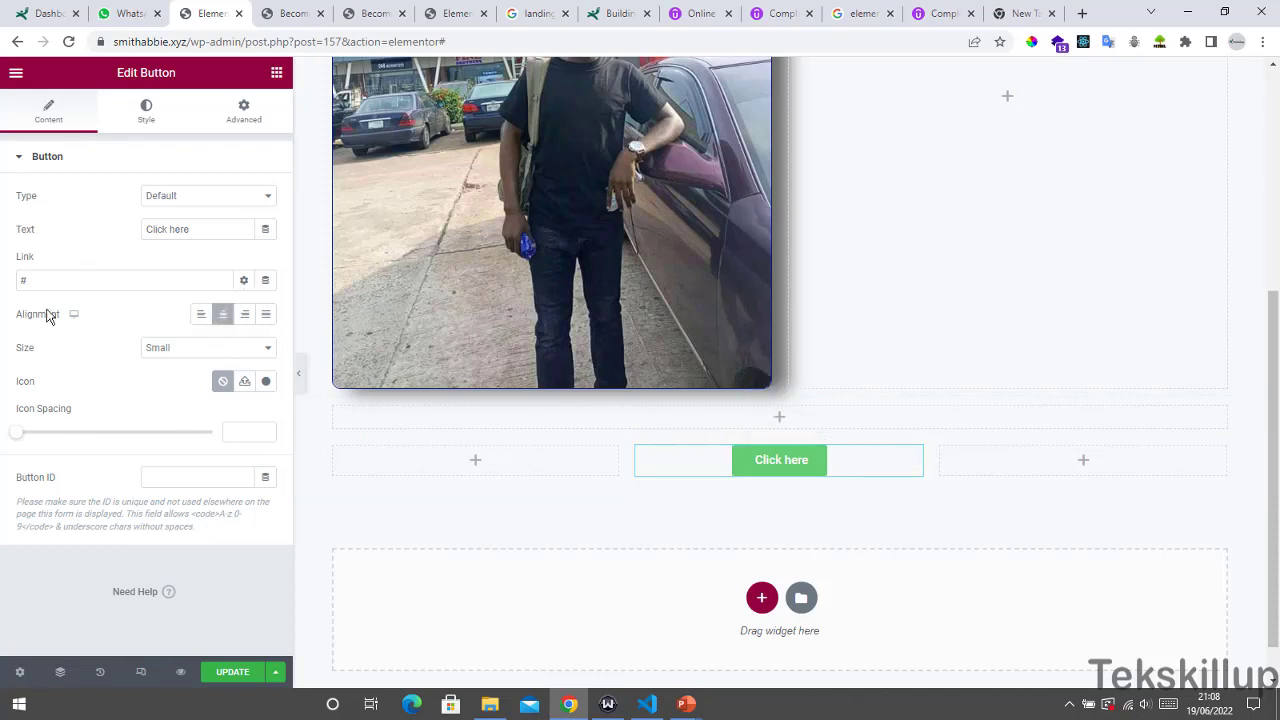
pyautogui.click(244, 316)
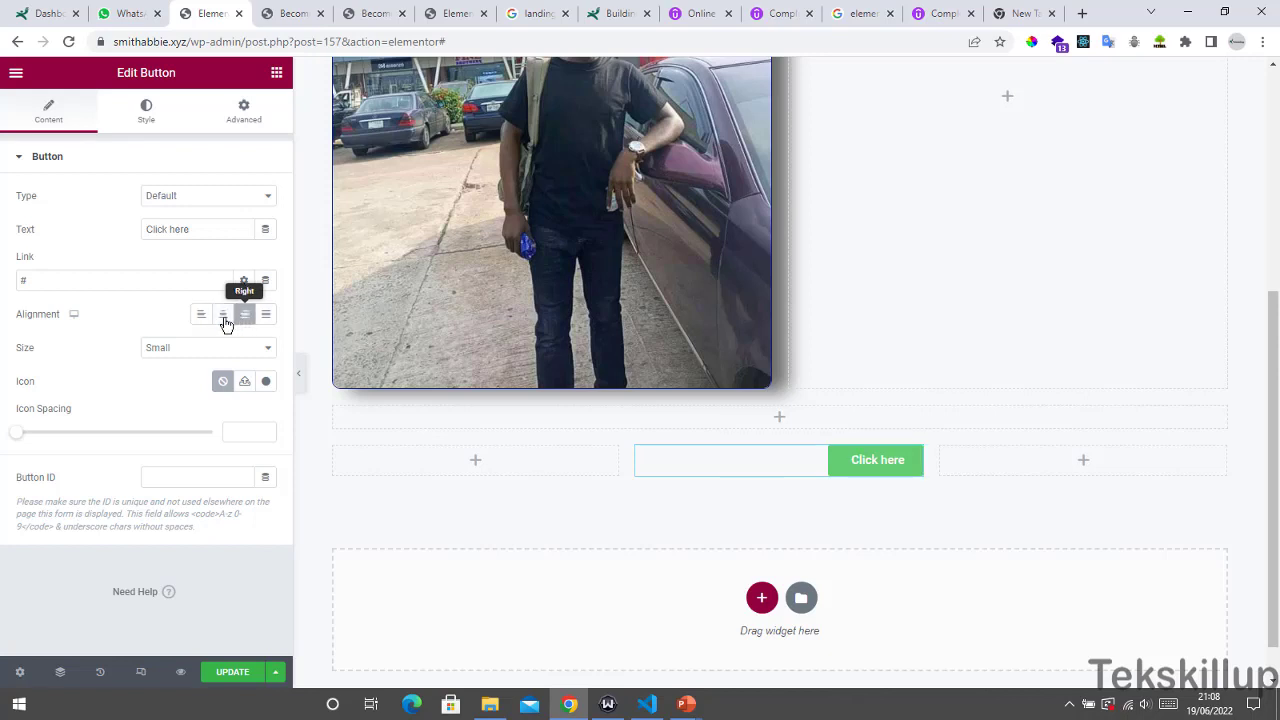
pyautogui.click(219, 318)
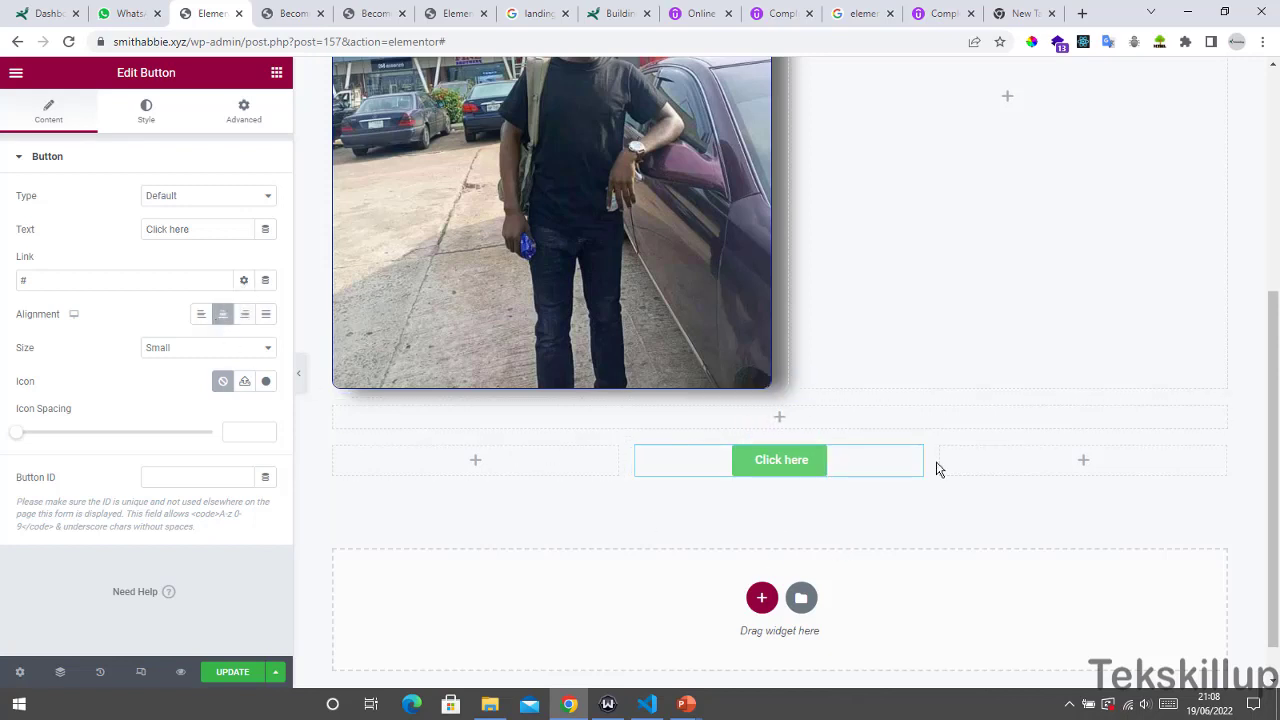
# Add a single-column section below the three-column one and place a center-aligned Button widget in it.
pyautogui.scroll(-1, 1278, 468)
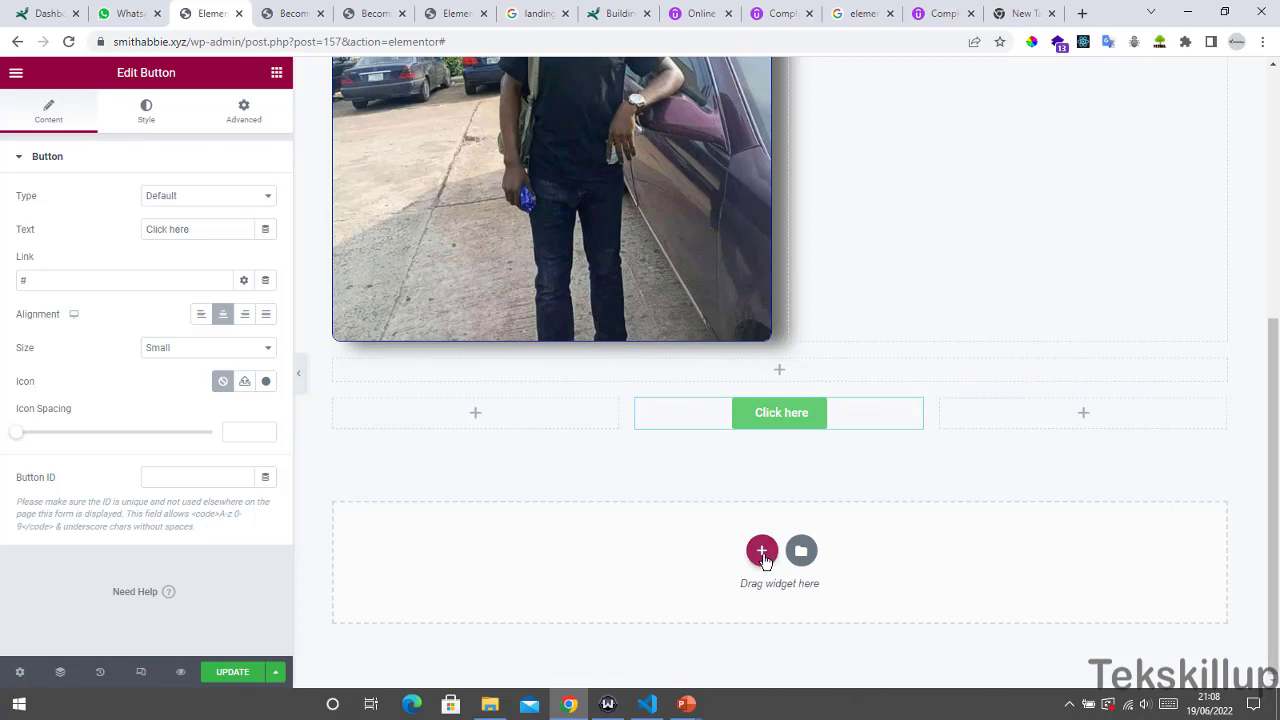
pyautogui.click(761, 551)
pyautogui.click(563, 592)
pyautogui.click(777, 458)
pyautogui.moveTo(206, 429); pyautogui.dragTo(777, 467)
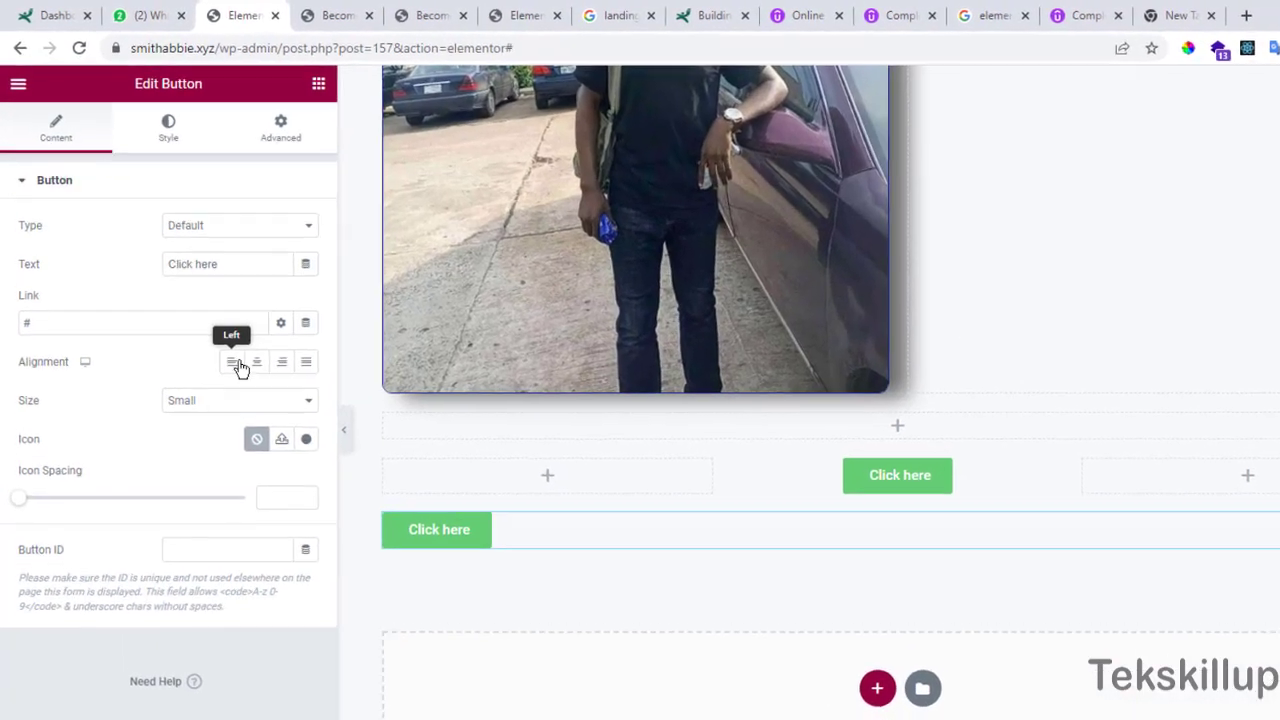
pyautogui.click(223, 314)
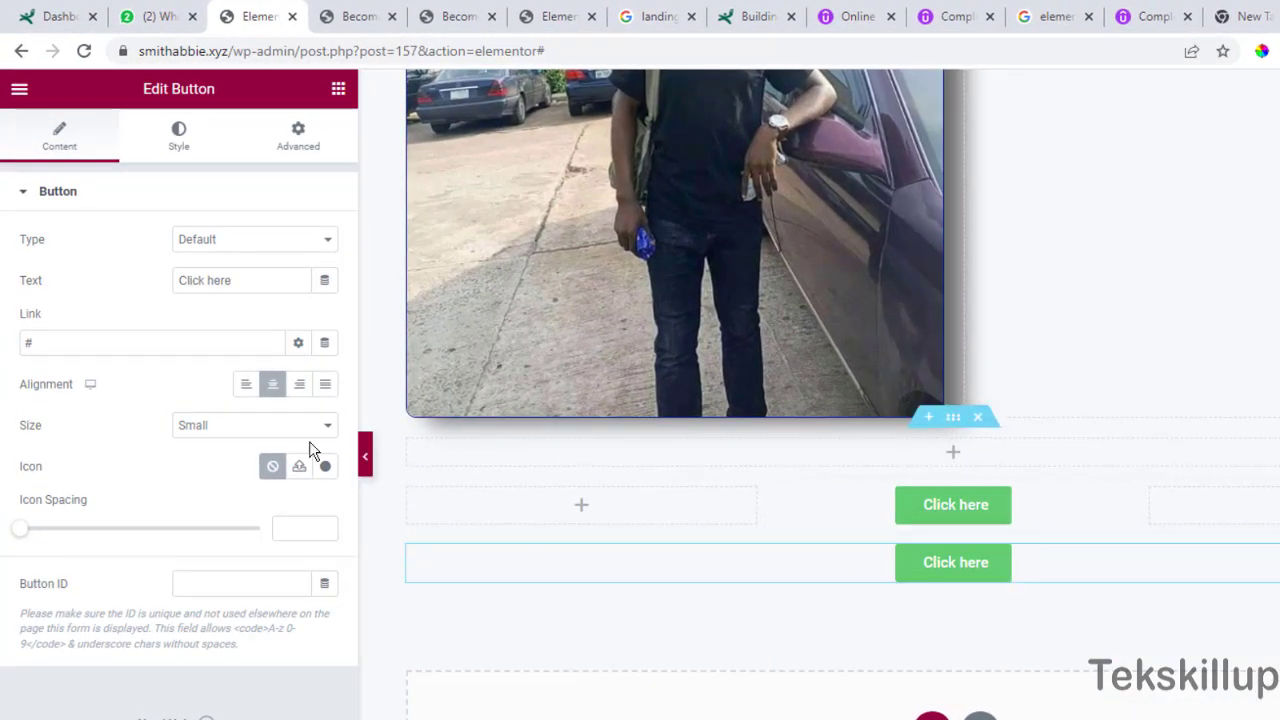
# Set the full-width section's button size to Large and its text to "ORDER NOW".
pyautogui.click(193, 430)
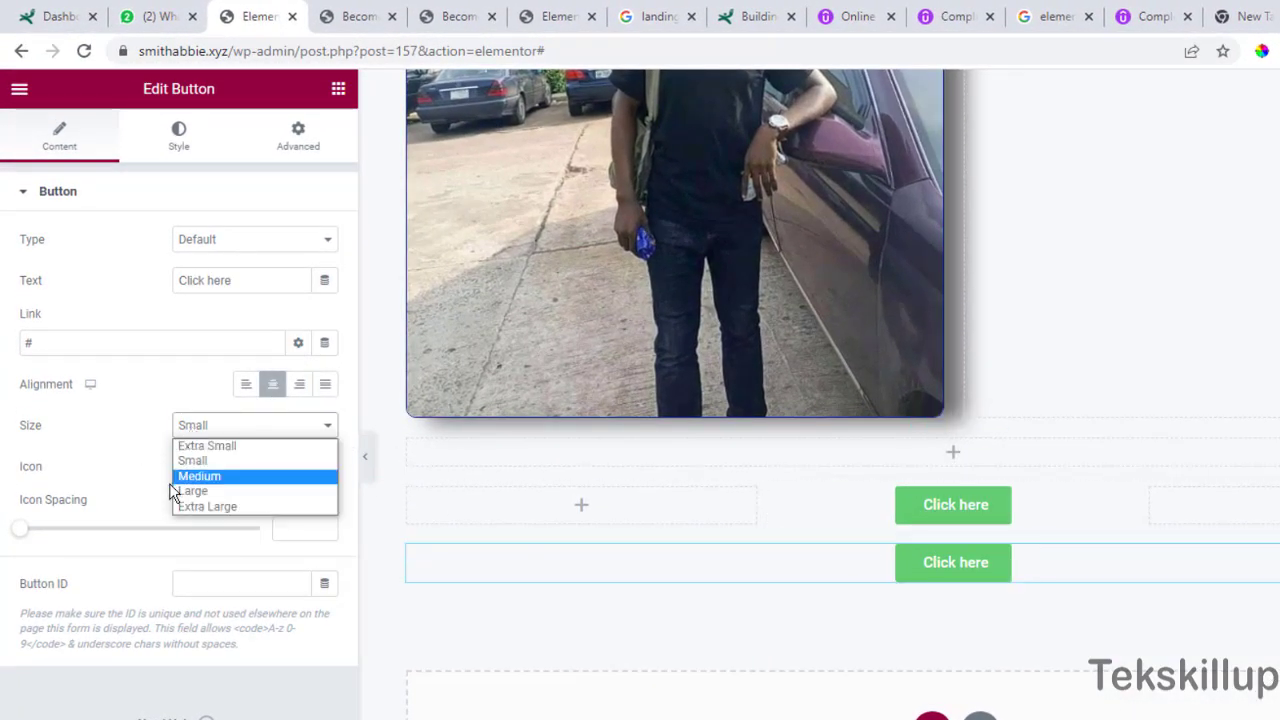
pyautogui.click(200, 494)
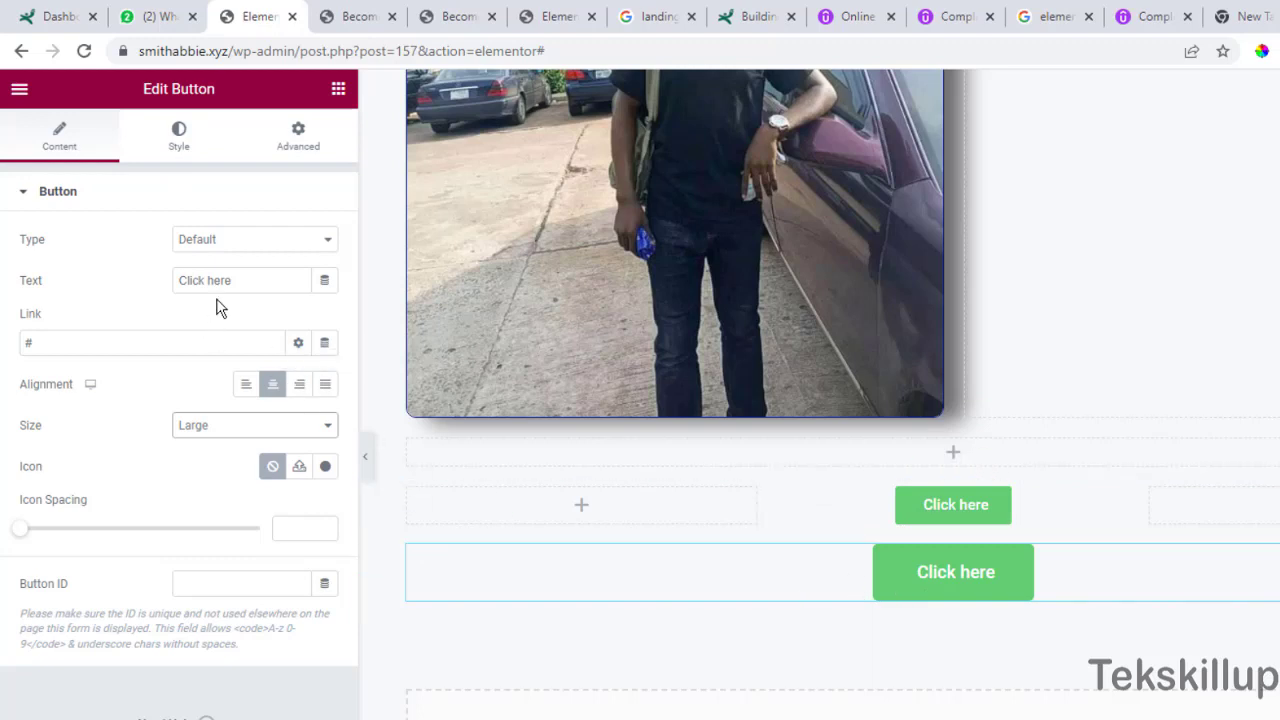
pyautogui.moveTo(236, 286); pyautogui.dragTo(155, 287)
pyautogui.write('O')
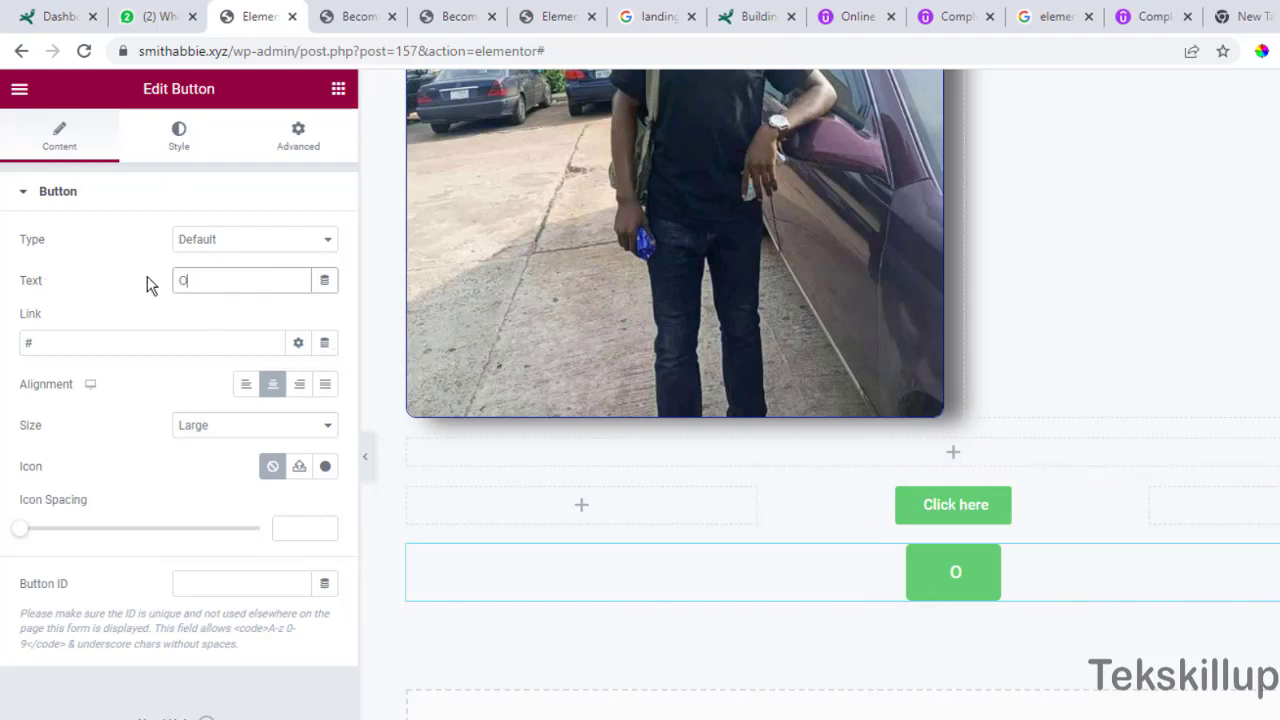
pyautogui.write('RDER NOW')
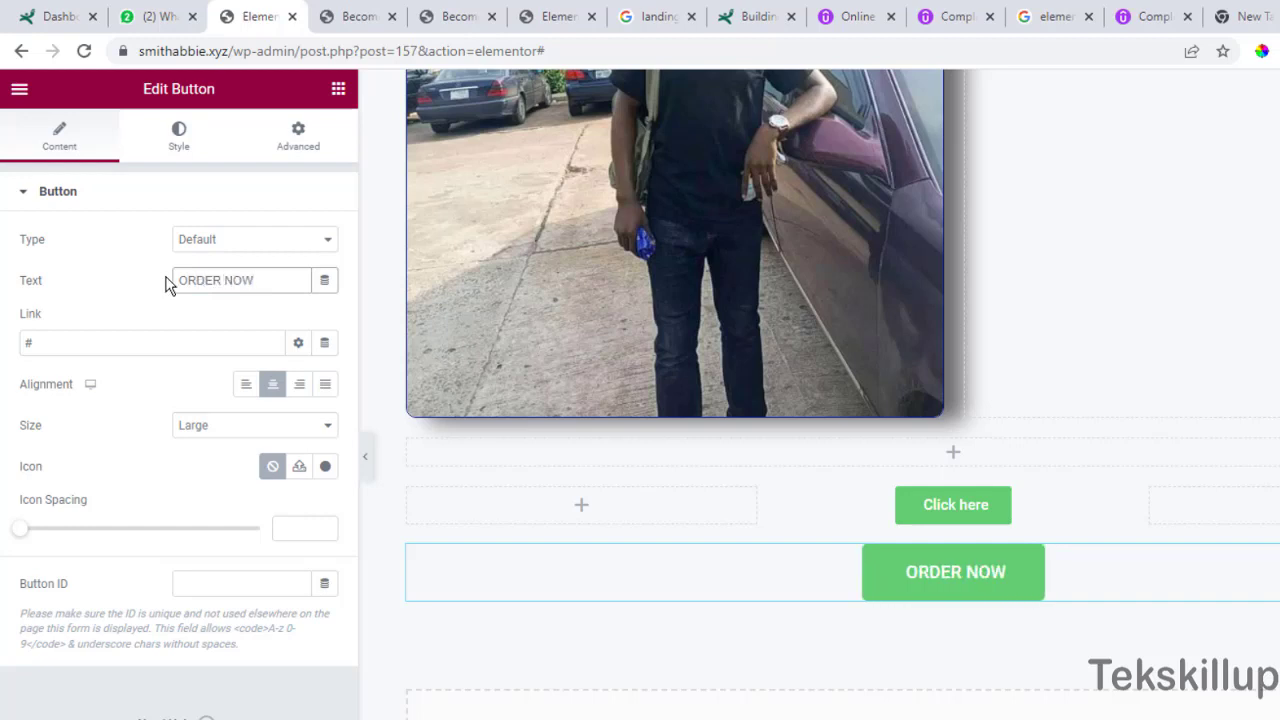
# Try the Success, Info and Warning types on the ORDER NOW button and restore the Default type.
pyautogui.click(212, 248)
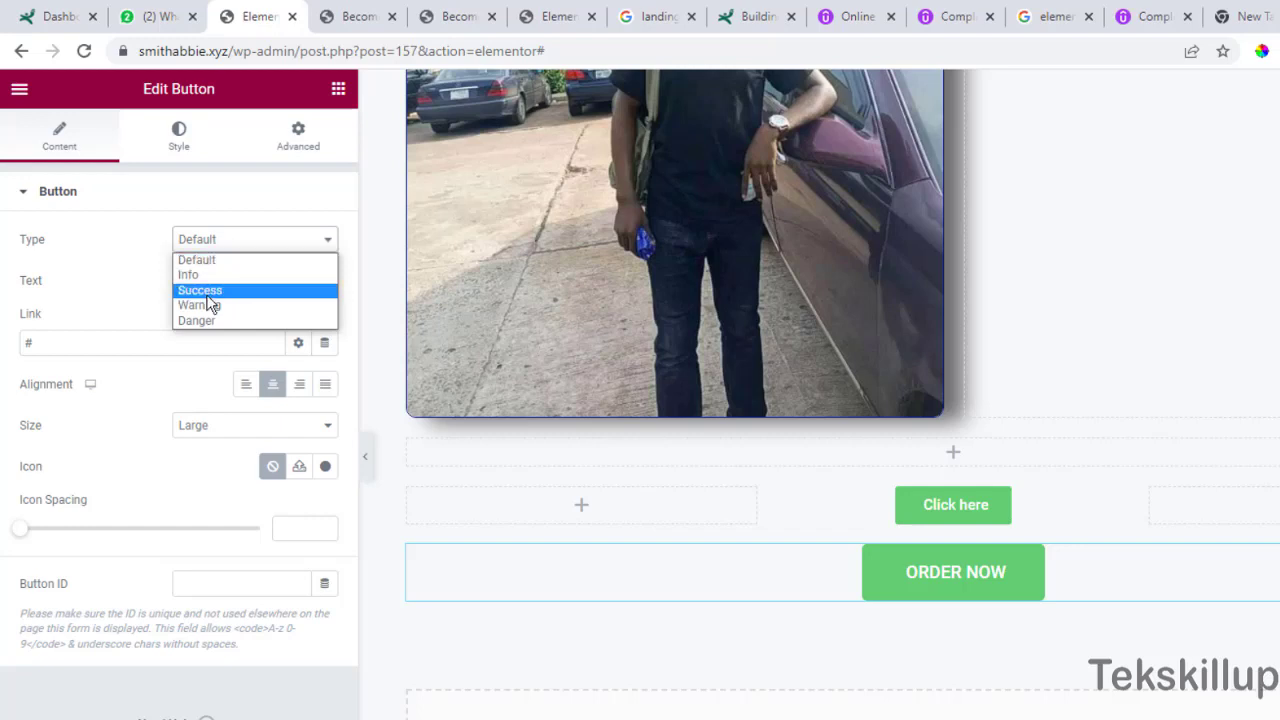
pyautogui.click(207, 292)
pyautogui.click(209, 244)
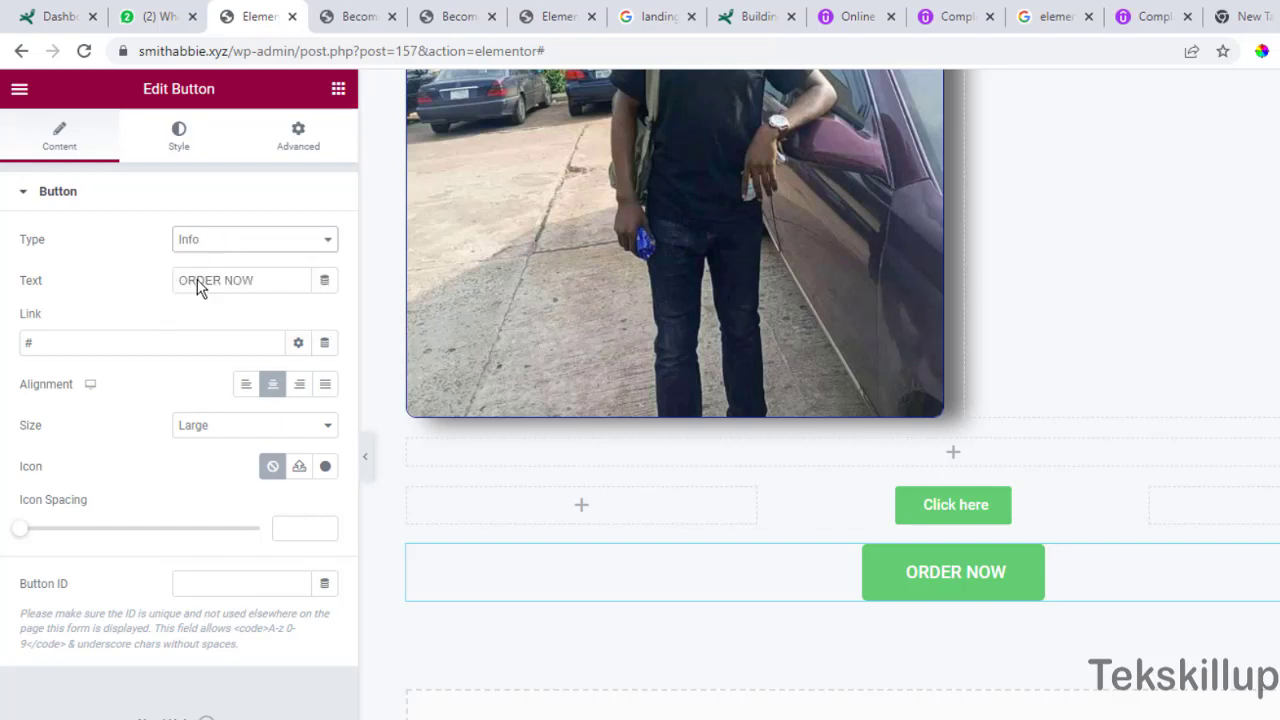
pyautogui.click(183, 246)
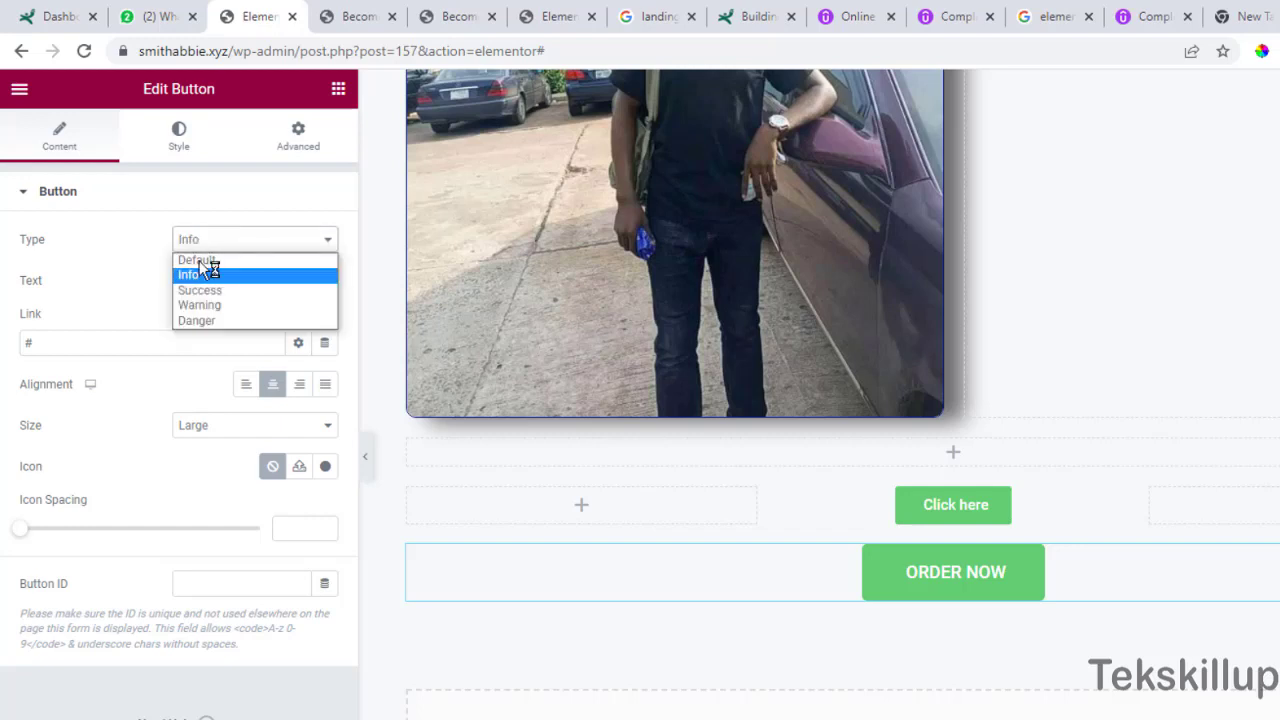
pyautogui.click(203, 305)
pyautogui.click(215, 245)
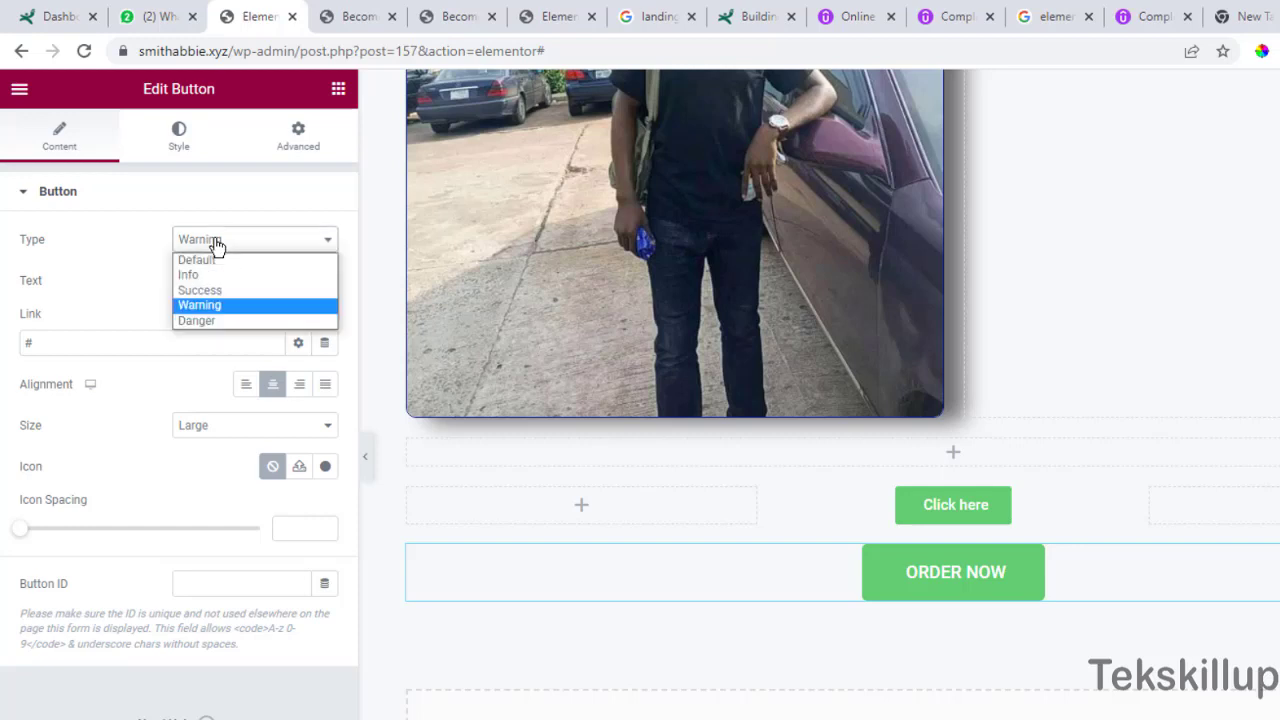
pyautogui.click(209, 259)
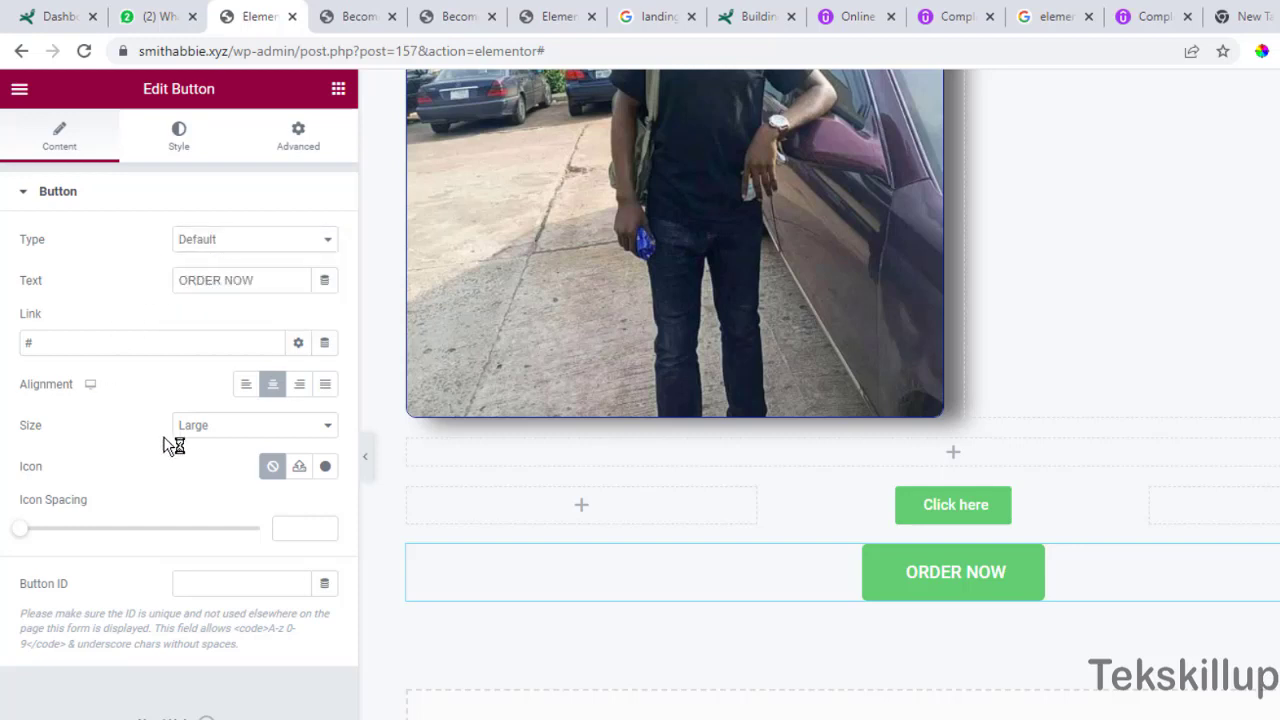
# Check the ORDER NOW button's style options and set its type to Warning.
pyautogui.click(184, 138)
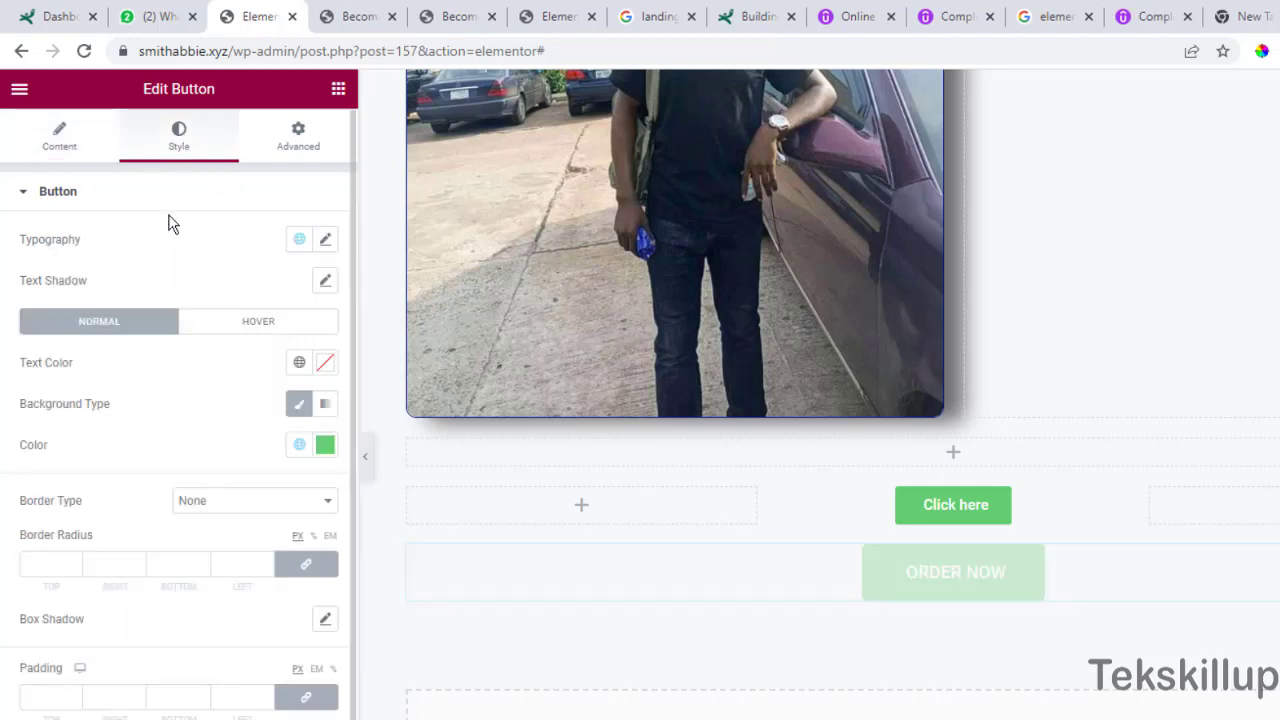
pyautogui.click(78, 140)
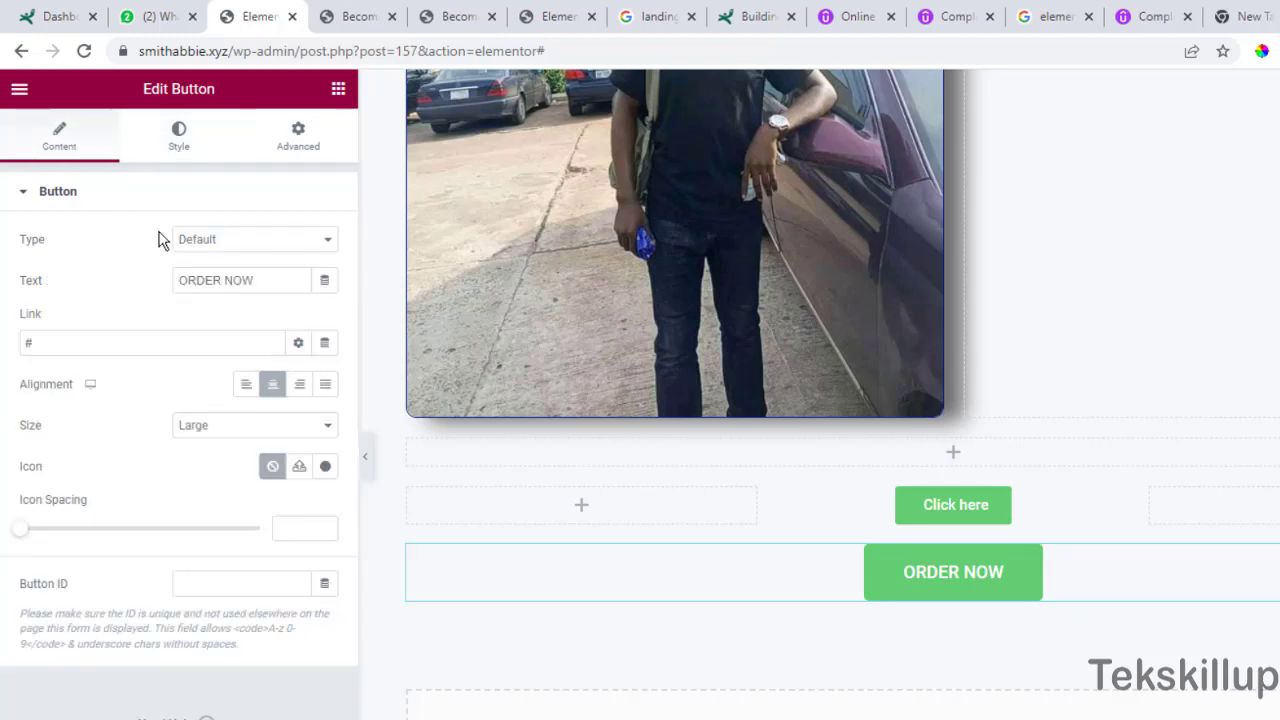
pyautogui.click(200, 241)
pyautogui.click(210, 303)
# Set the ORDER NOW button's background color to the hex code 0B1D8B copied from the new browser tab.
pyautogui.click(180, 140)
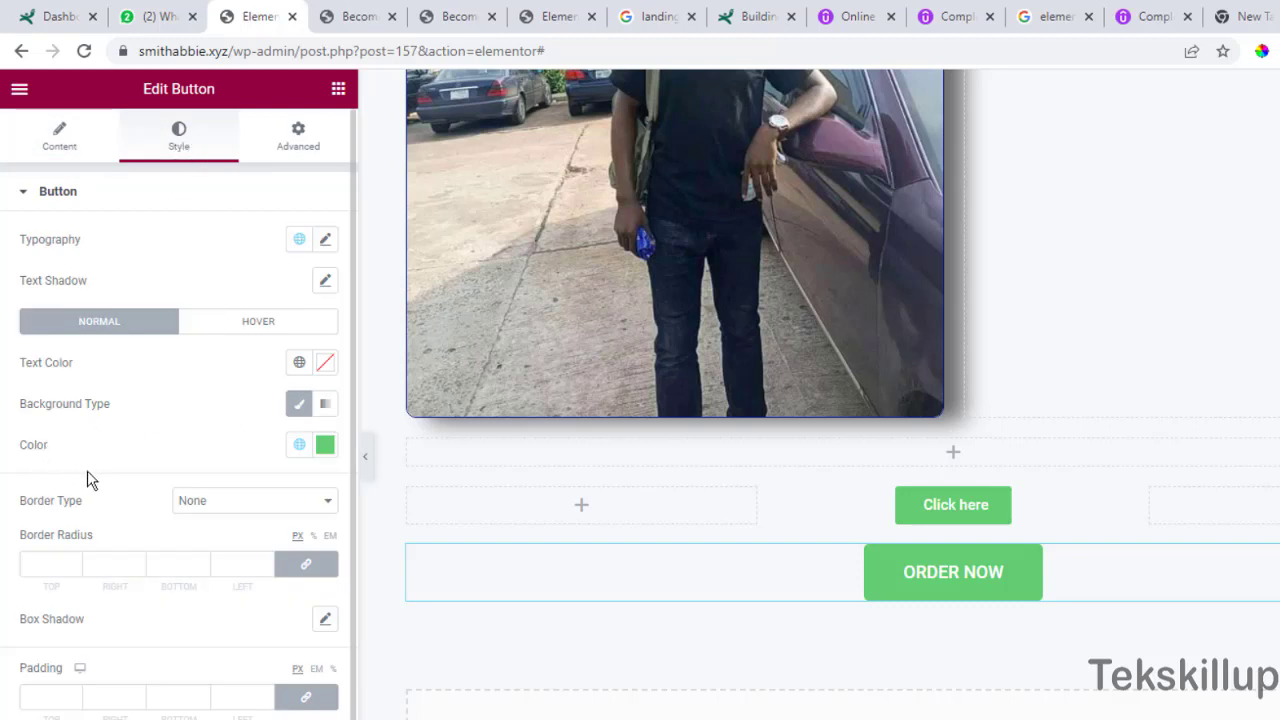
pyautogui.click(323, 452)
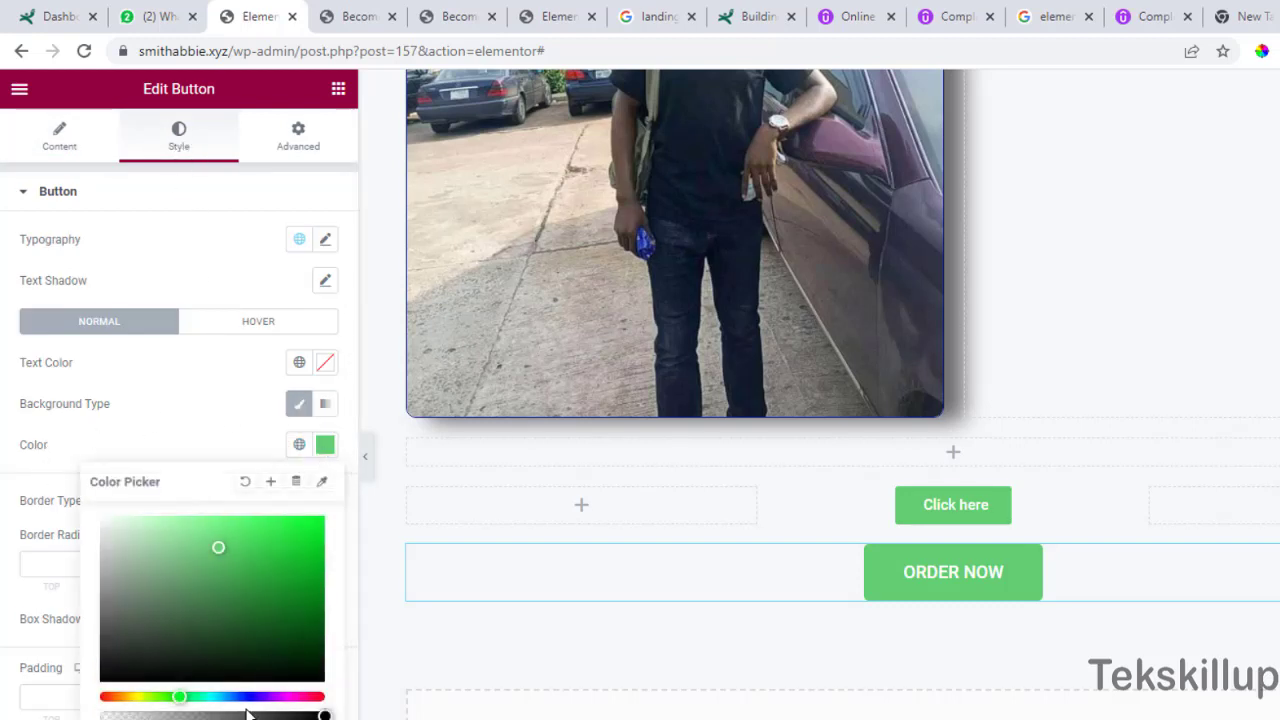
pyautogui.click(1245, 16)
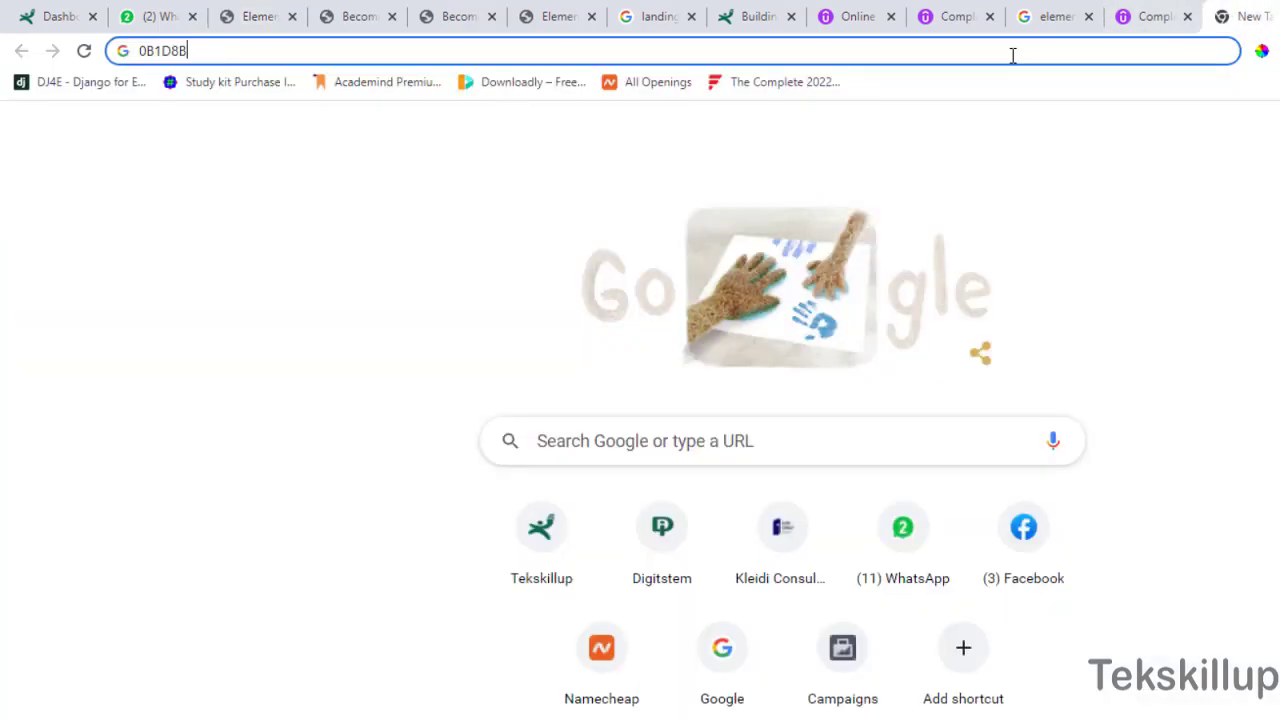
pyautogui.moveTo(216, 49); pyautogui.dragTo(121, 52)
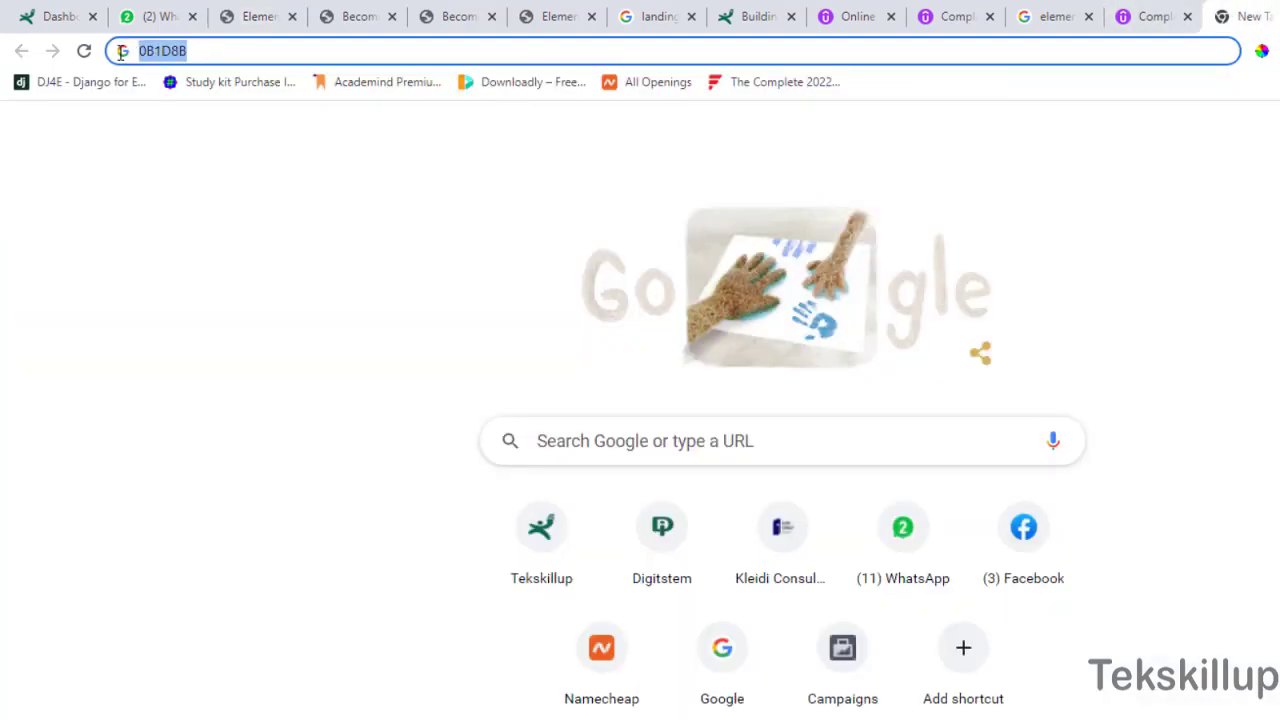
pyautogui.click(285, 14)
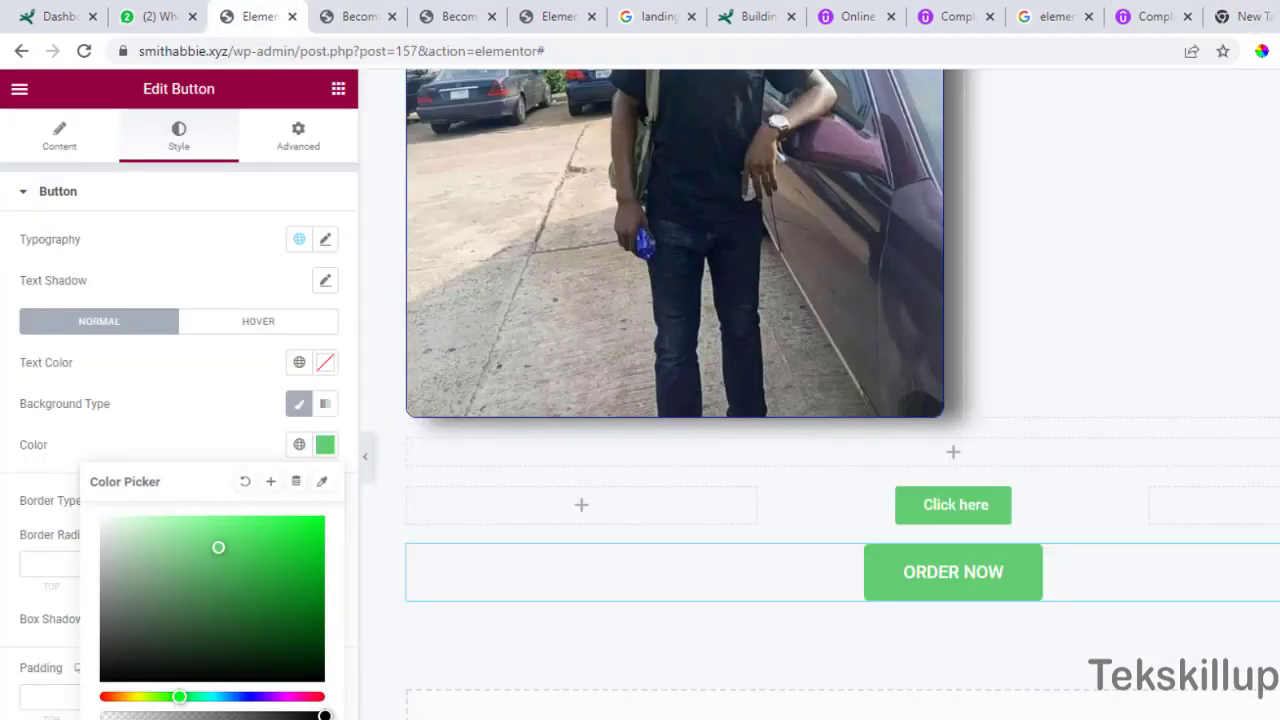
pyautogui.hotkey('ctrl', 'v')
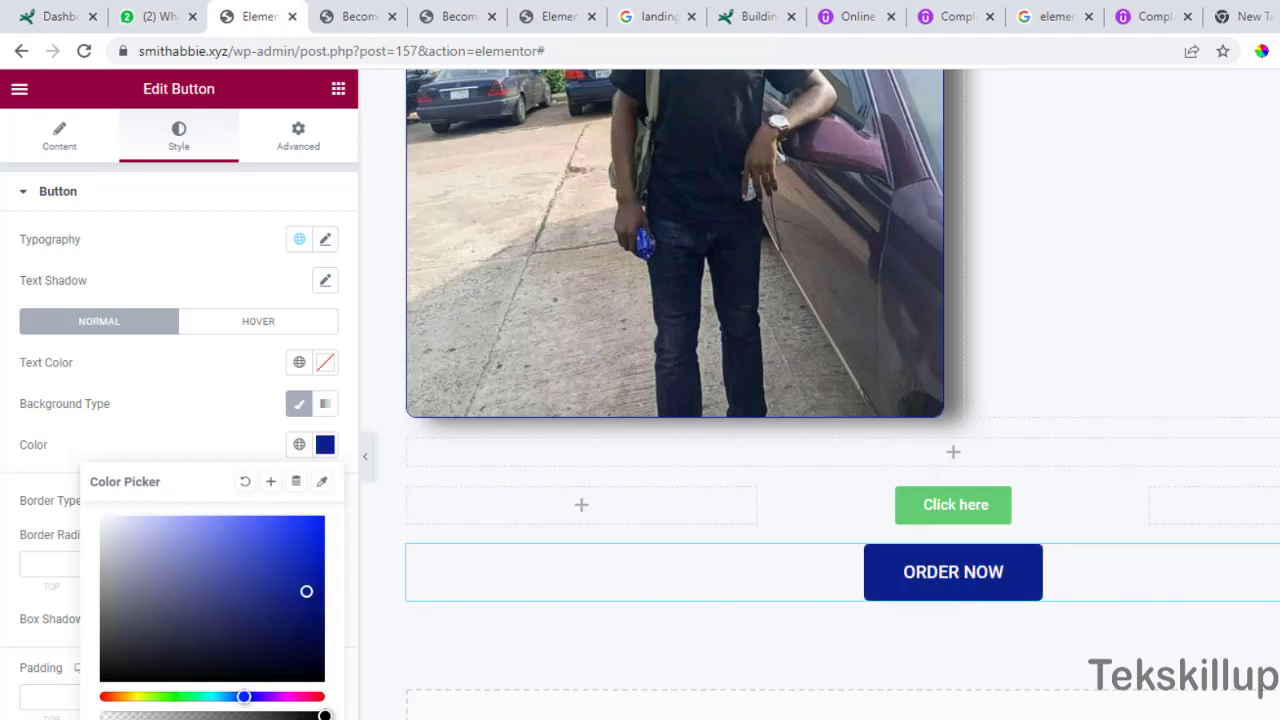
pyautogui.press('Escape')
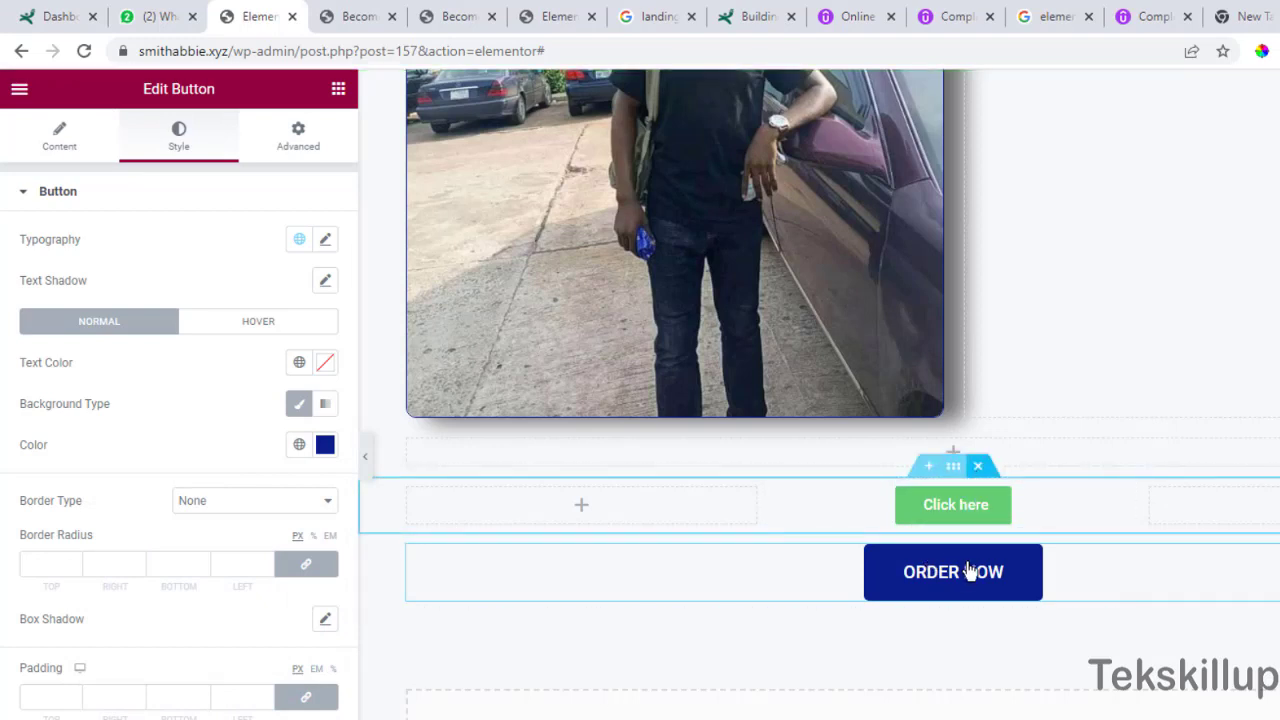
# Delete the three-column section holding the Click here button and set the ORDER NOW button's border radius to 0 px on all sides.
pyautogui.hotkey('ctrl', 'z')
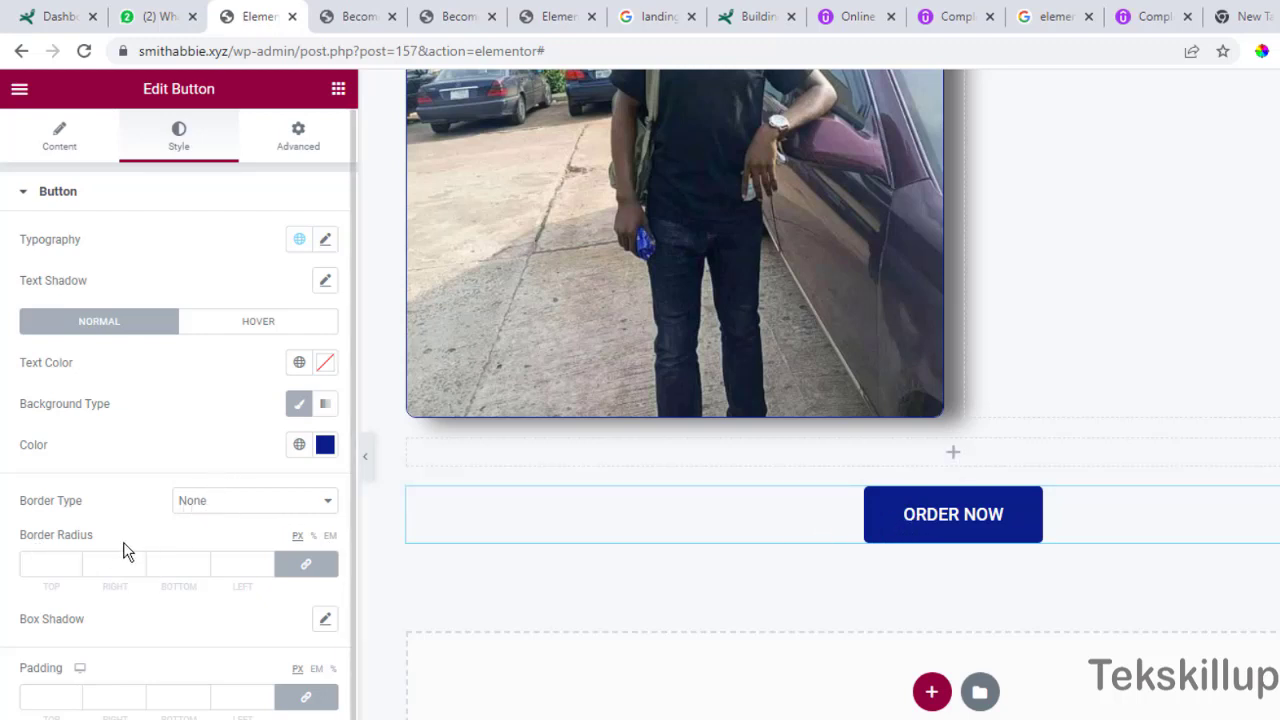
pyautogui.click(266, 561)
pyautogui.click(263, 569)
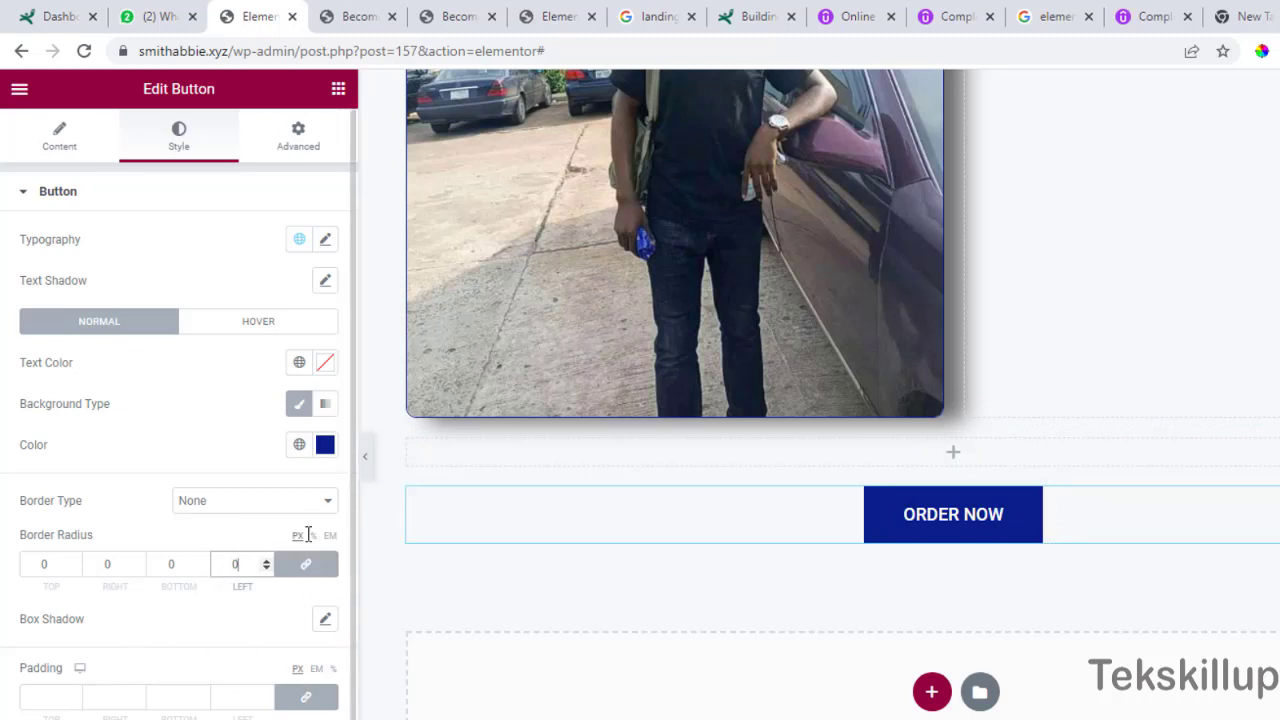
# Set the ORDER NOW button's hover background color to a dark orange and check the hover text color options.
pyautogui.click(219, 331)
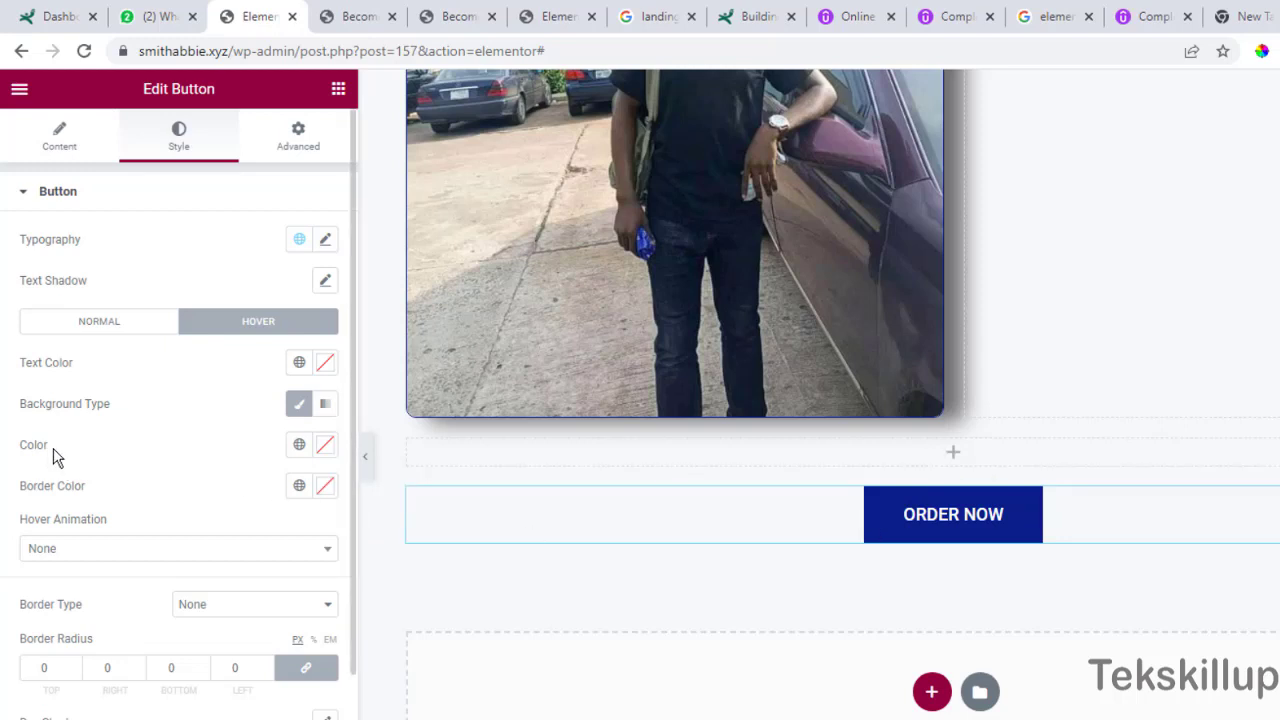
pyautogui.click(324, 446)
pyautogui.moveTo(132, 696); pyautogui.dragTo(120, 696)
pyautogui.moveTo(283, 570); pyautogui.dragTo(304, 562)
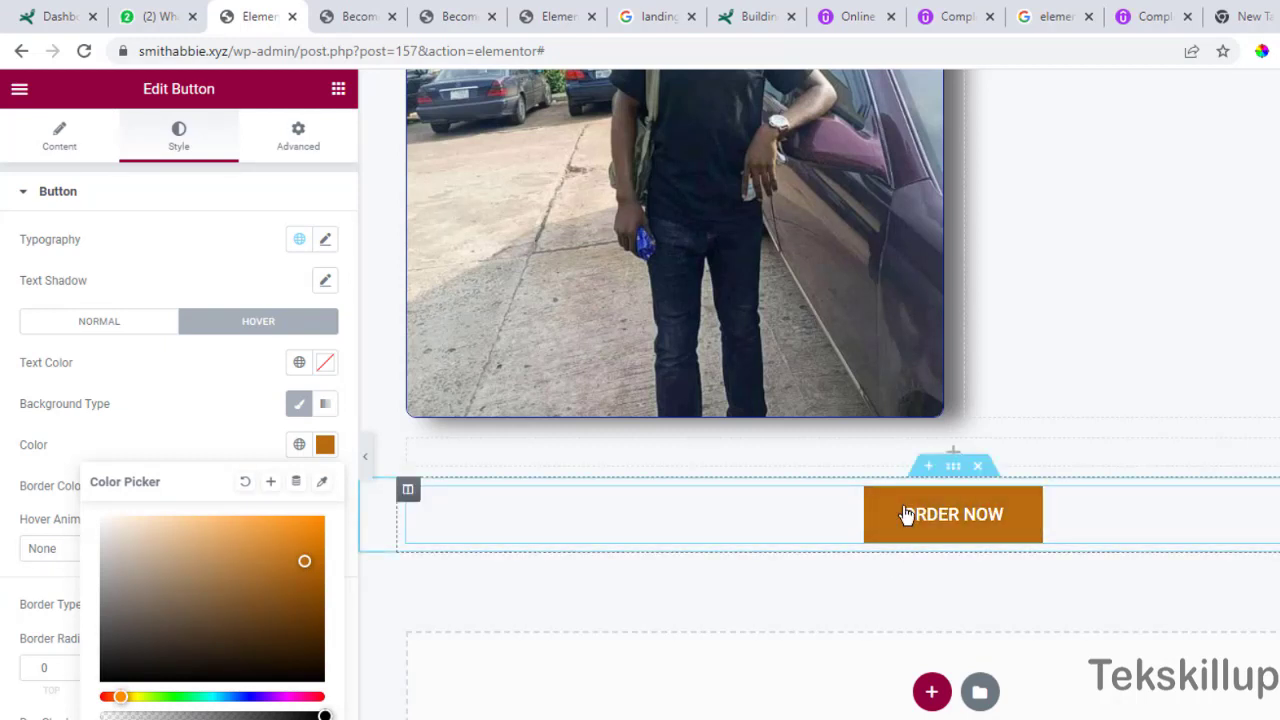
pyautogui.click(203, 452)
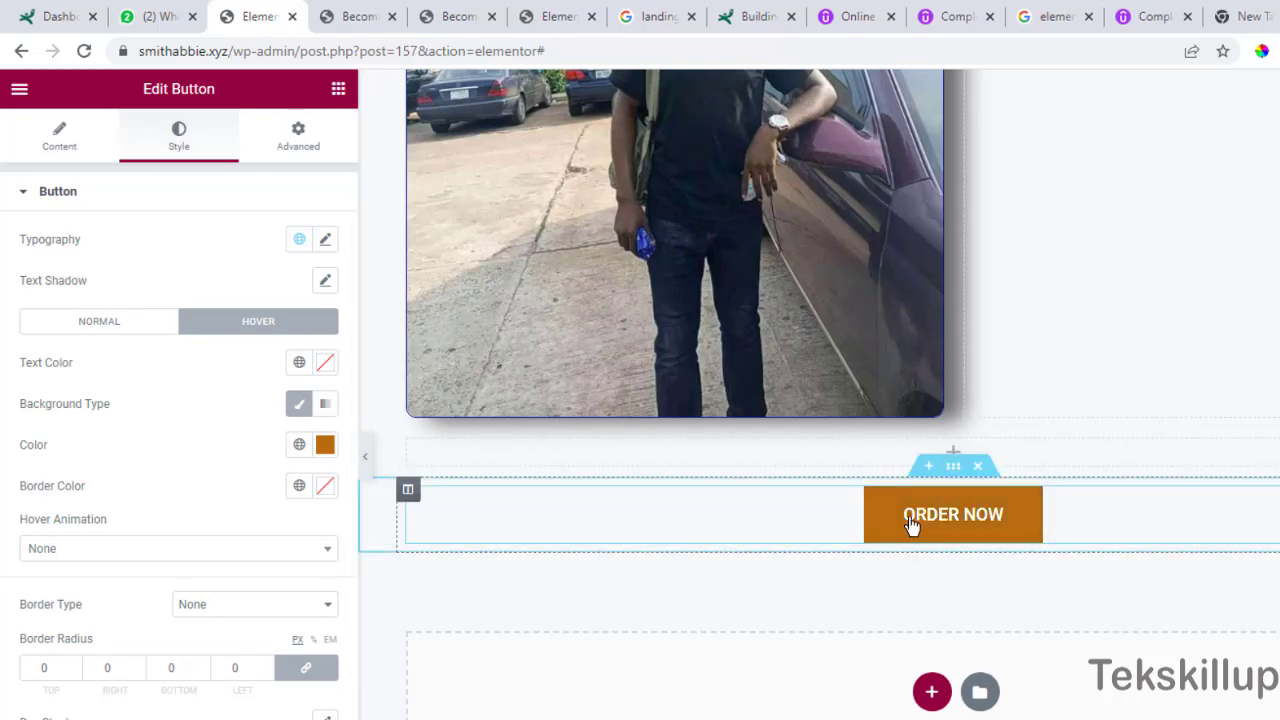
pyautogui.click(325, 362)
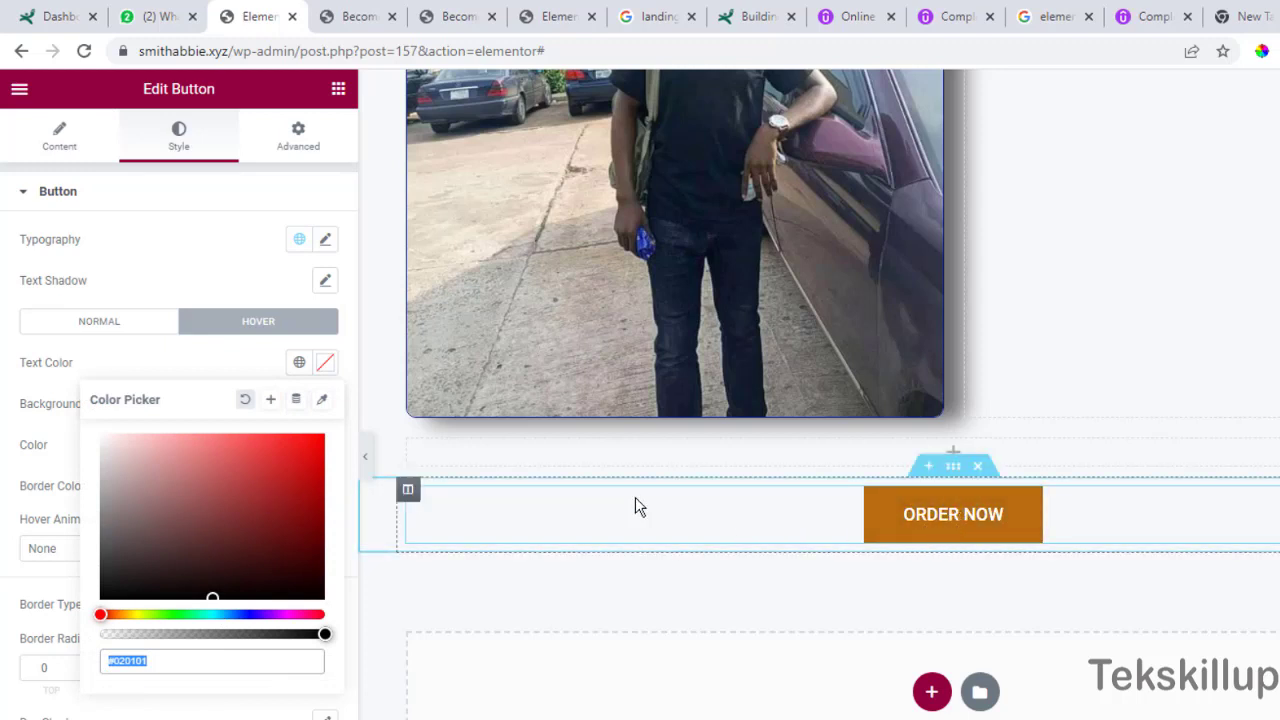
pyautogui.click(214, 371)
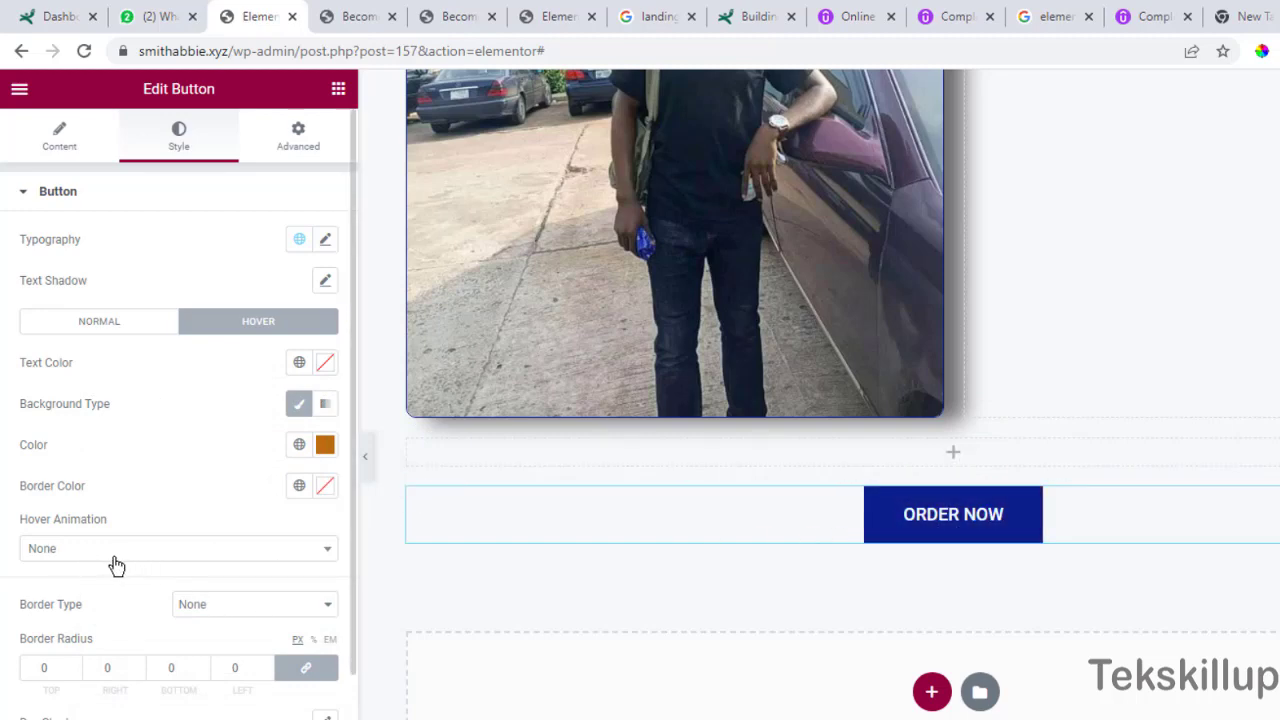
# Try the Pulse and Pop hover animations on the ORDER NOW button.
pyautogui.click(79, 556)
pyautogui.click(254, 558)
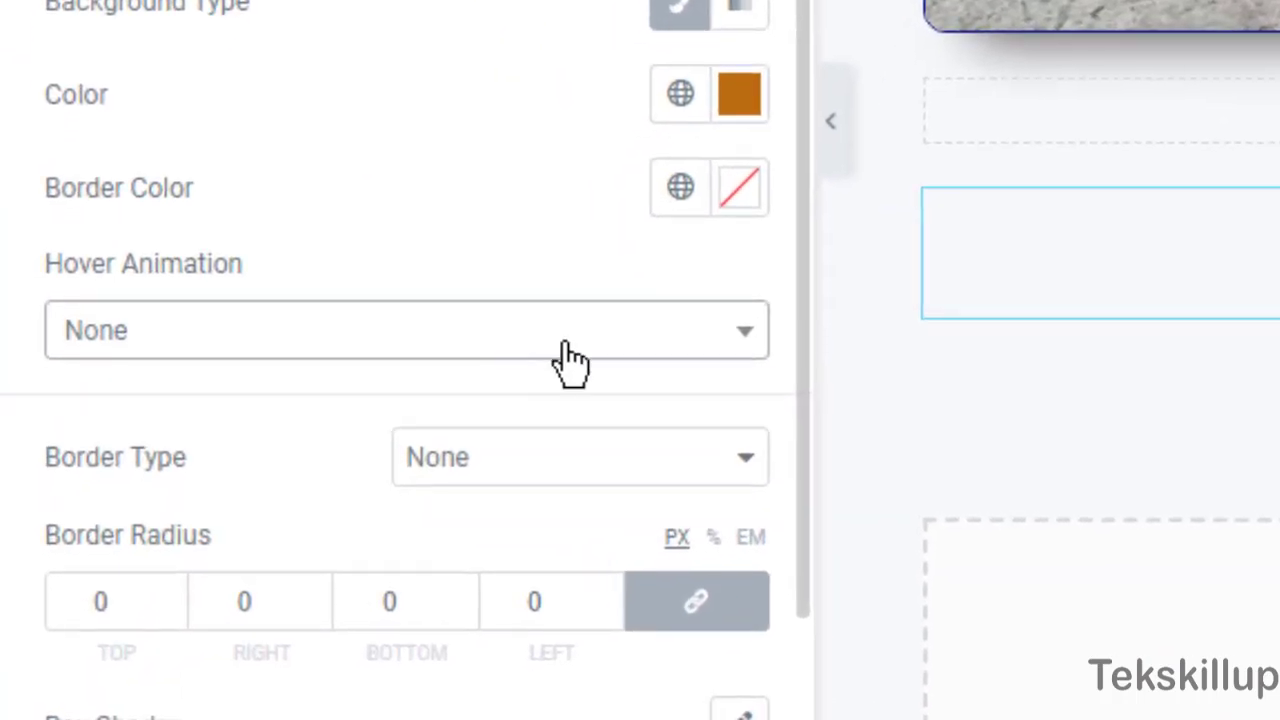
pyautogui.scroll(-1, 805, 480)
pyautogui.moveTo(802, 487); pyautogui.dragTo(800, 602)
pyautogui.click(130, 140)
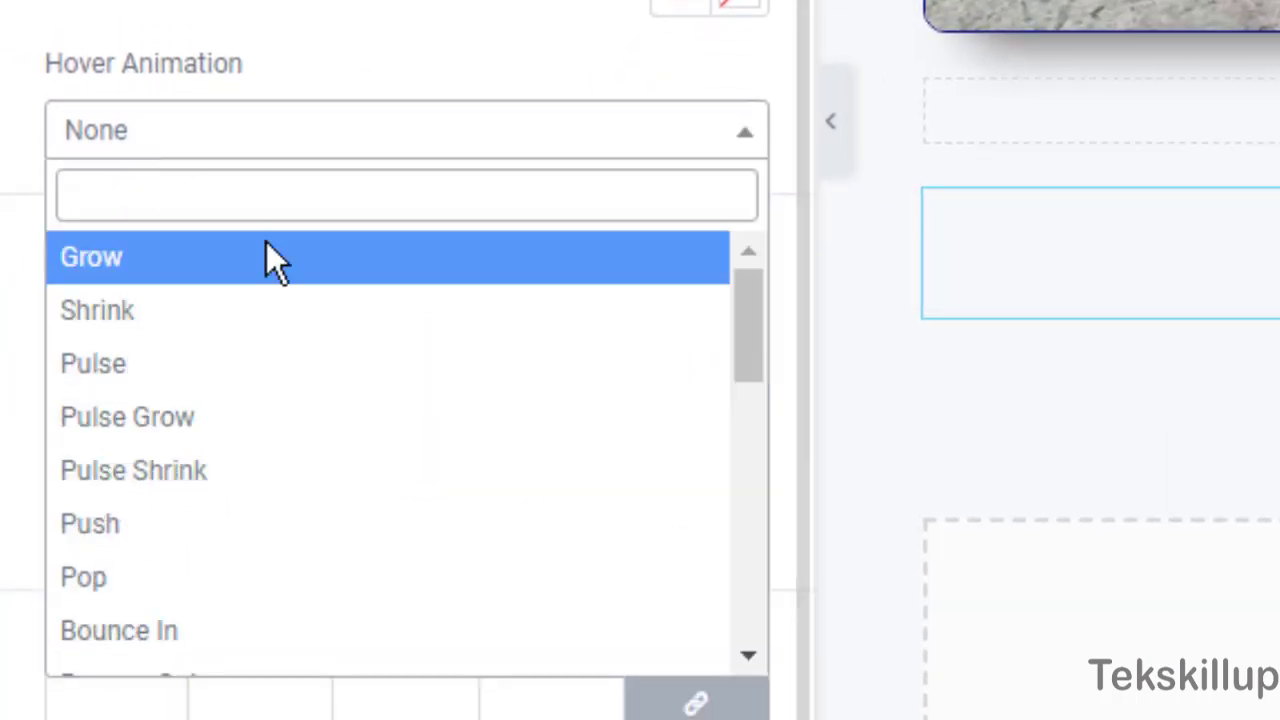
pyautogui.click(185, 367)
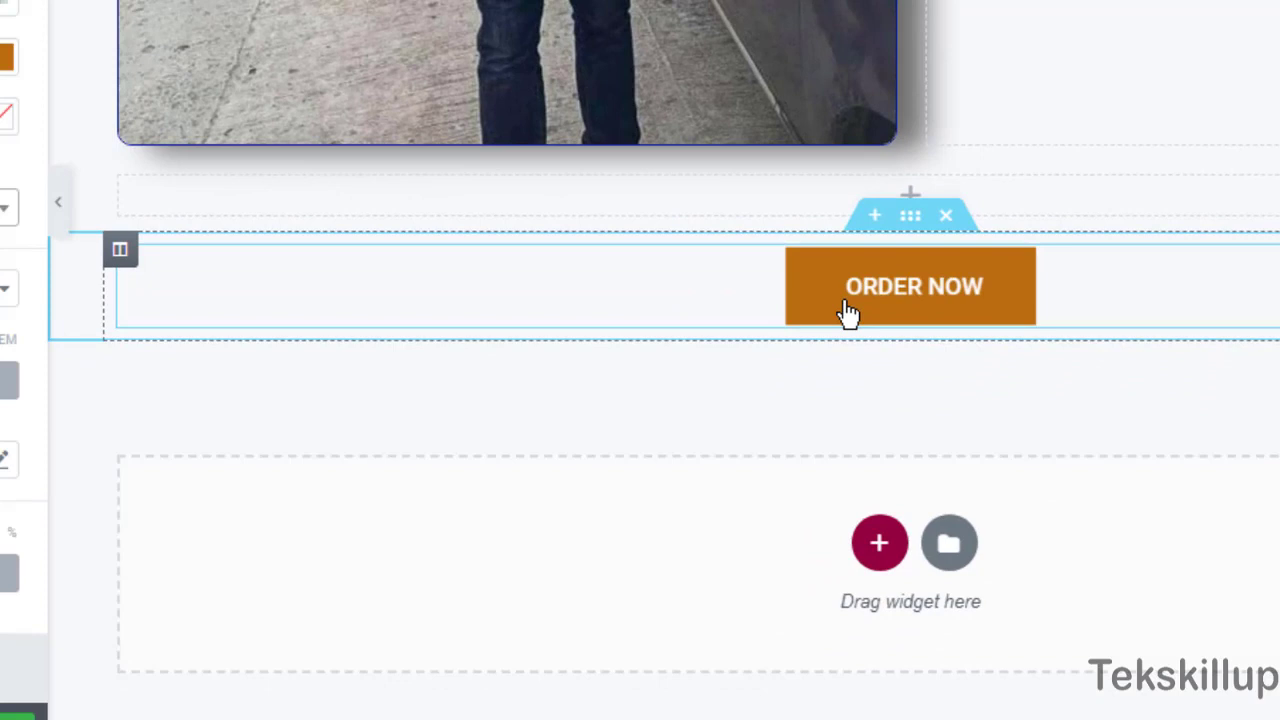
pyautogui.click(199, 317)
pyautogui.scroll(-5, 155, 480)
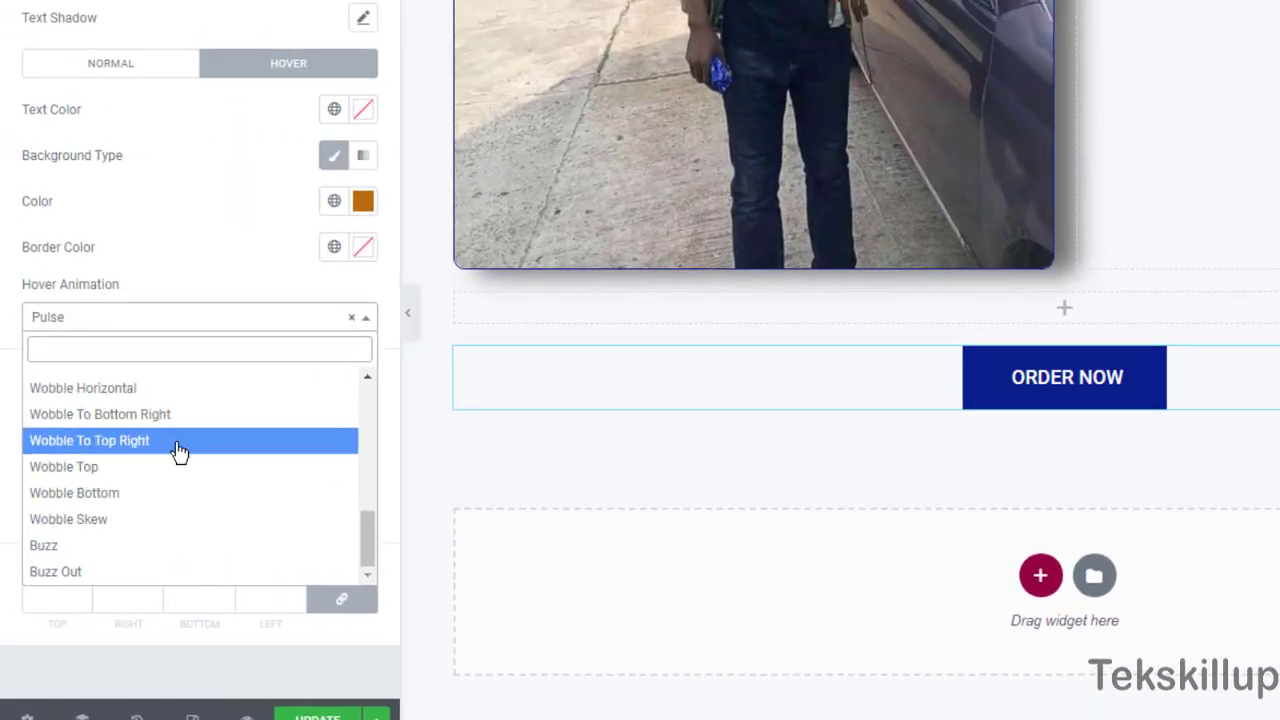
pyautogui.scroll(5, 152, 457)
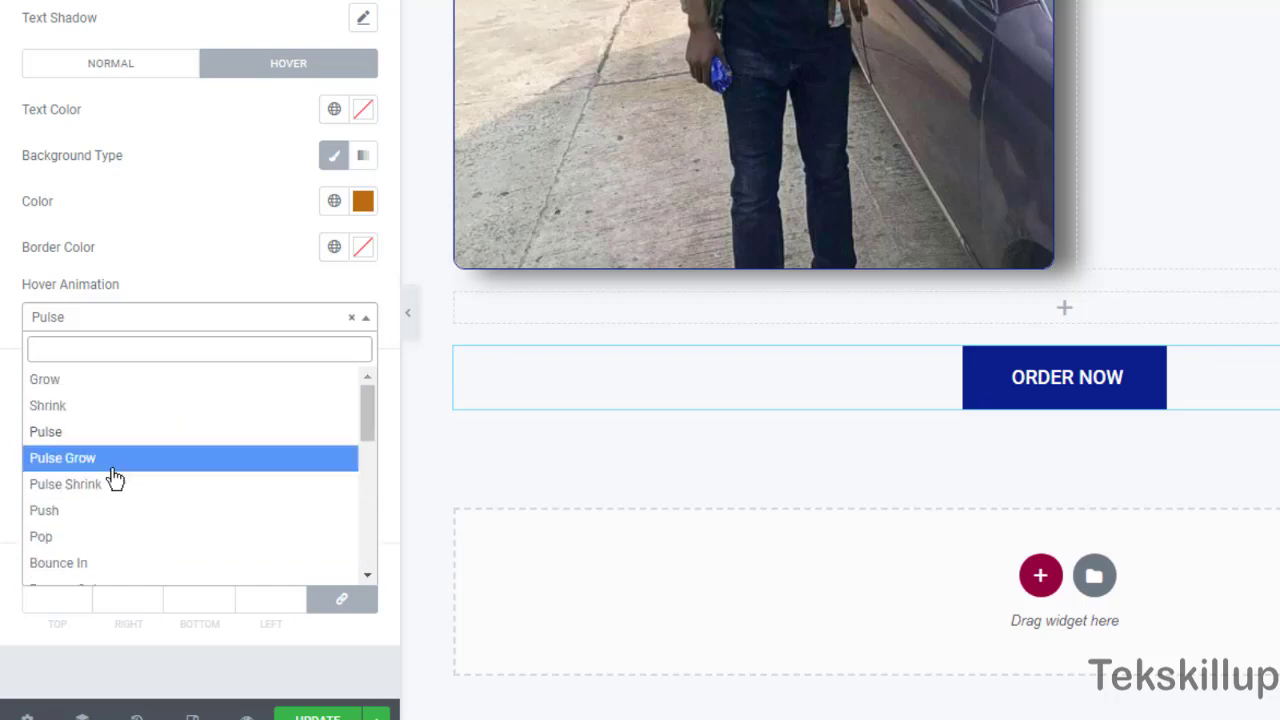
pyautogui.click(100, 537)
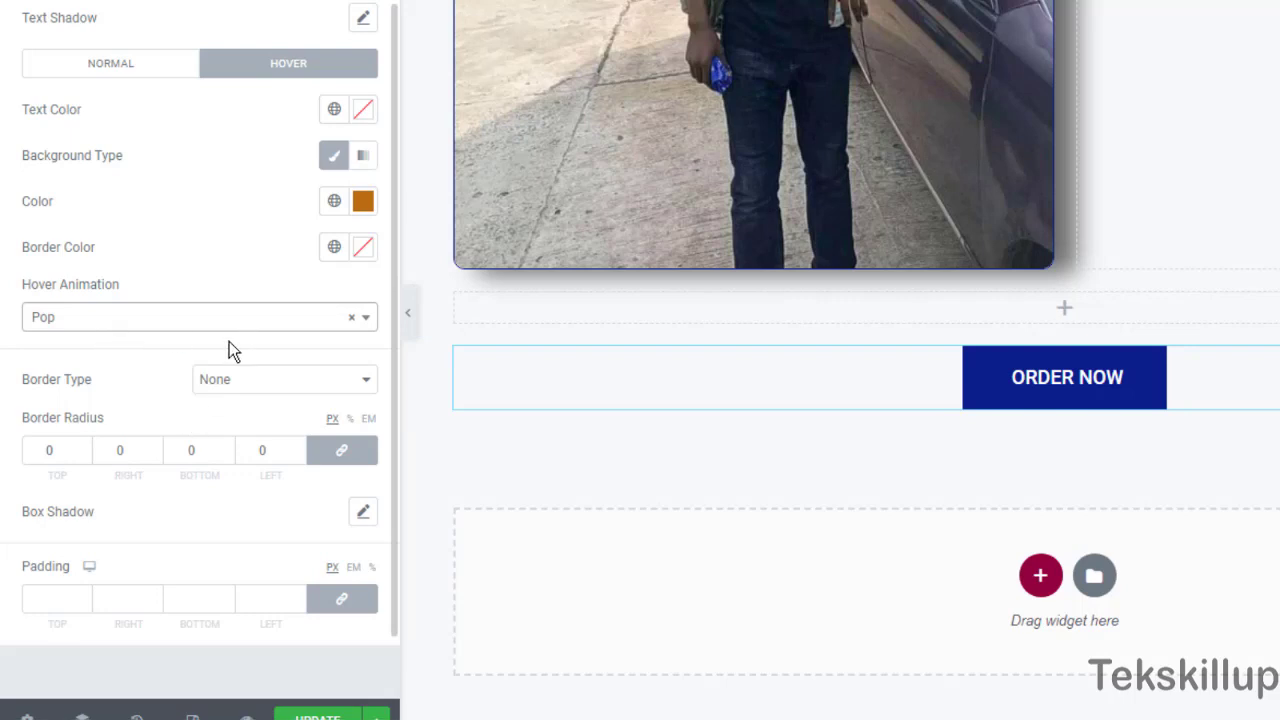
# Set the ORDER NOW button's hover animation to Bounce In.
pyautogui.click(166, 320)
pyautogui.click(168, 320)
pyautogui.click(168, 320)
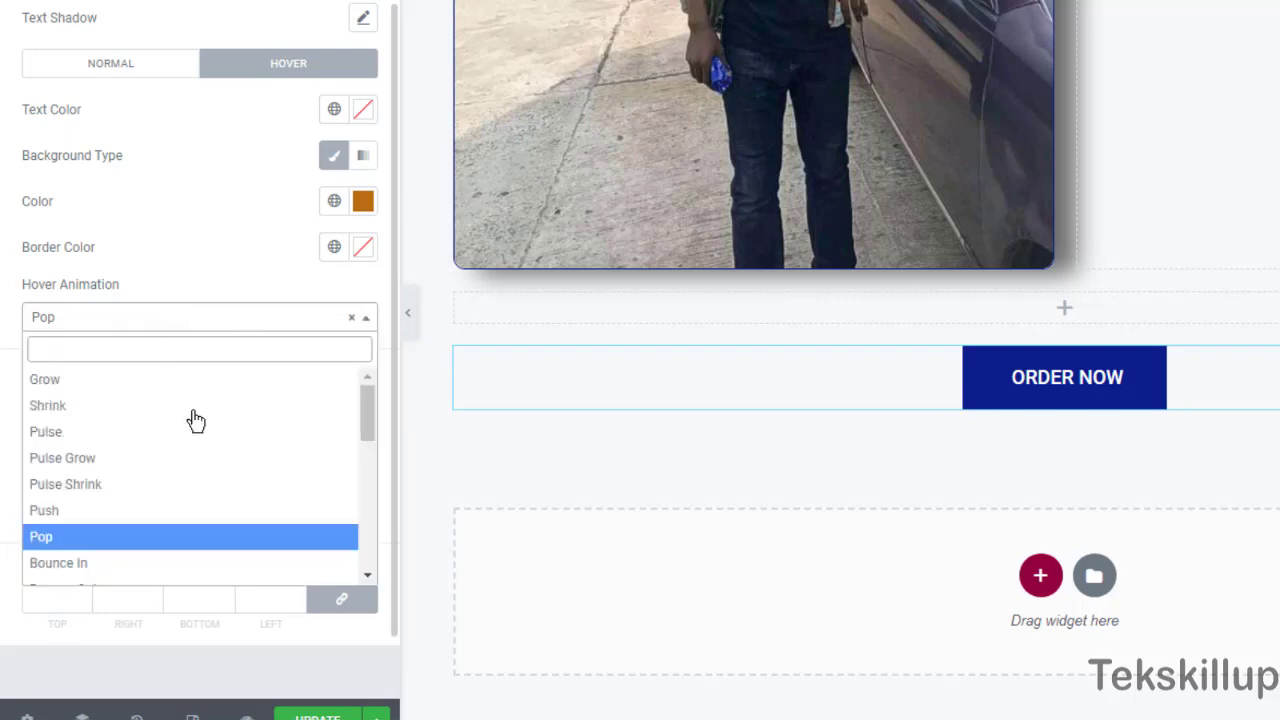
pyautogui.click(118, 565)
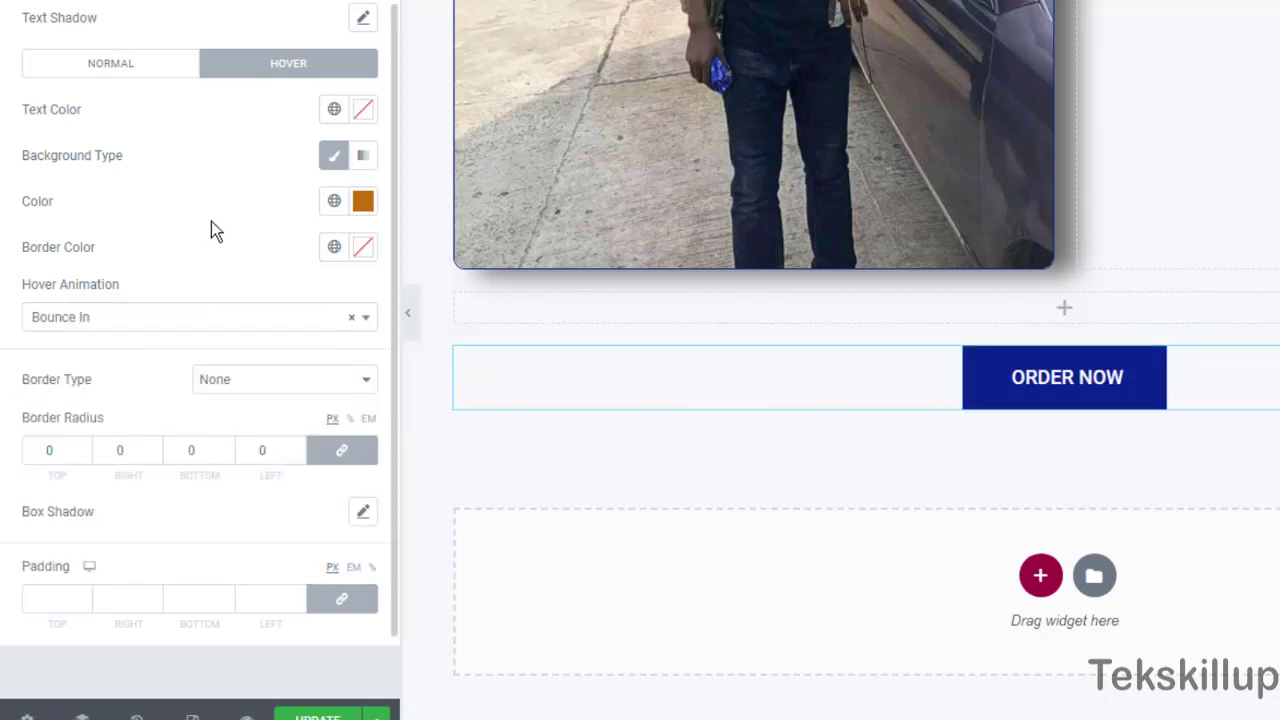
# Try the Line Through, Overline and Underline text decorations on the ORDER NOW button and restore the Default decoration.
pyautogui.click(130, 80)
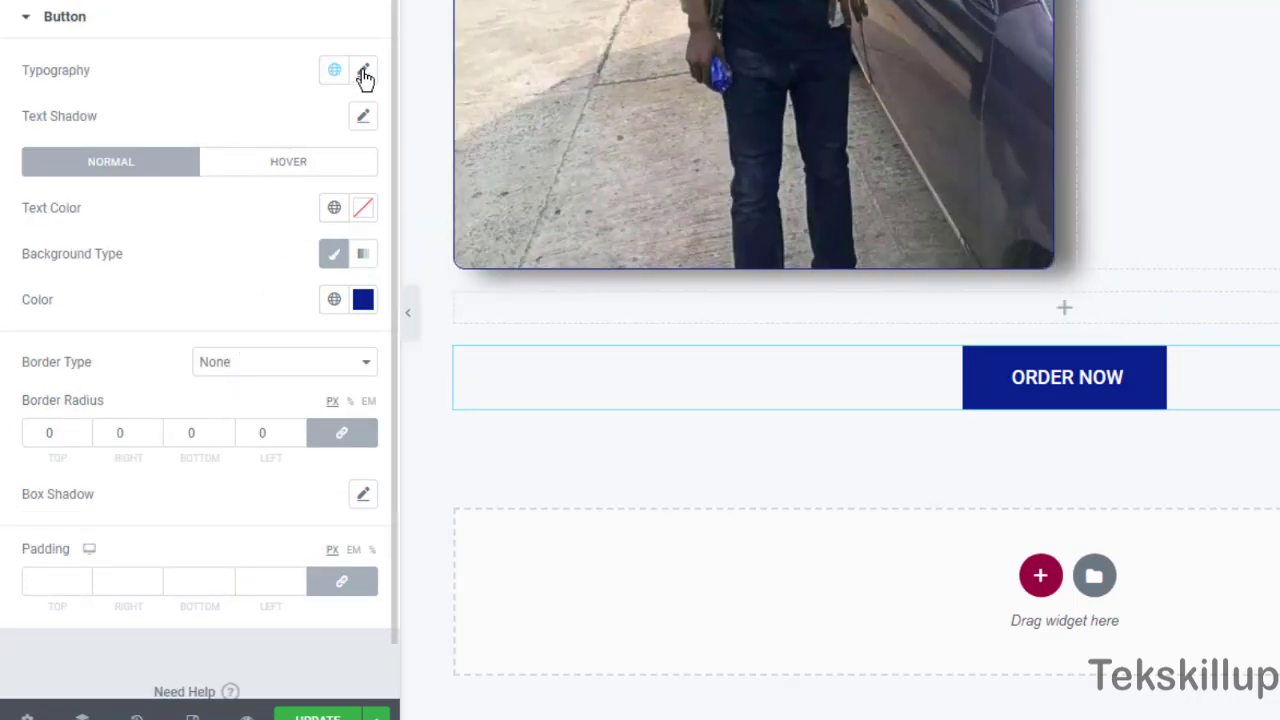
pyautogui.click(363, 70)
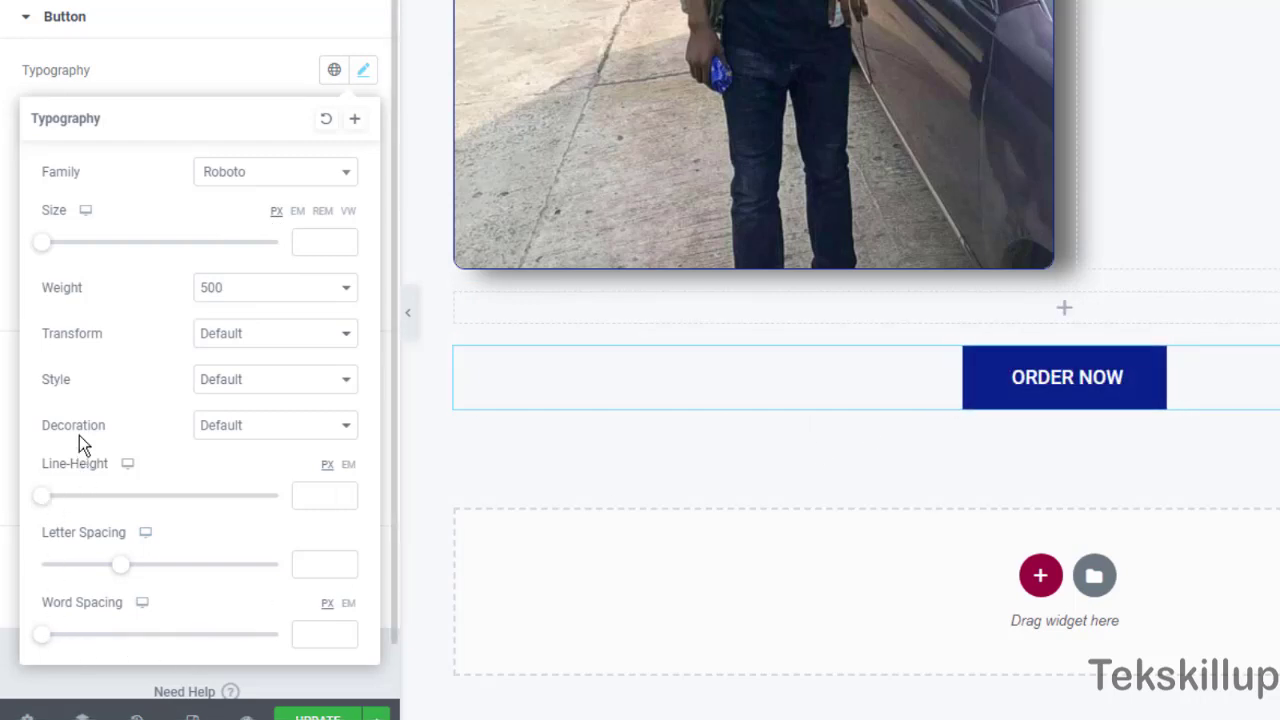
pyautogui.click(236, 438)
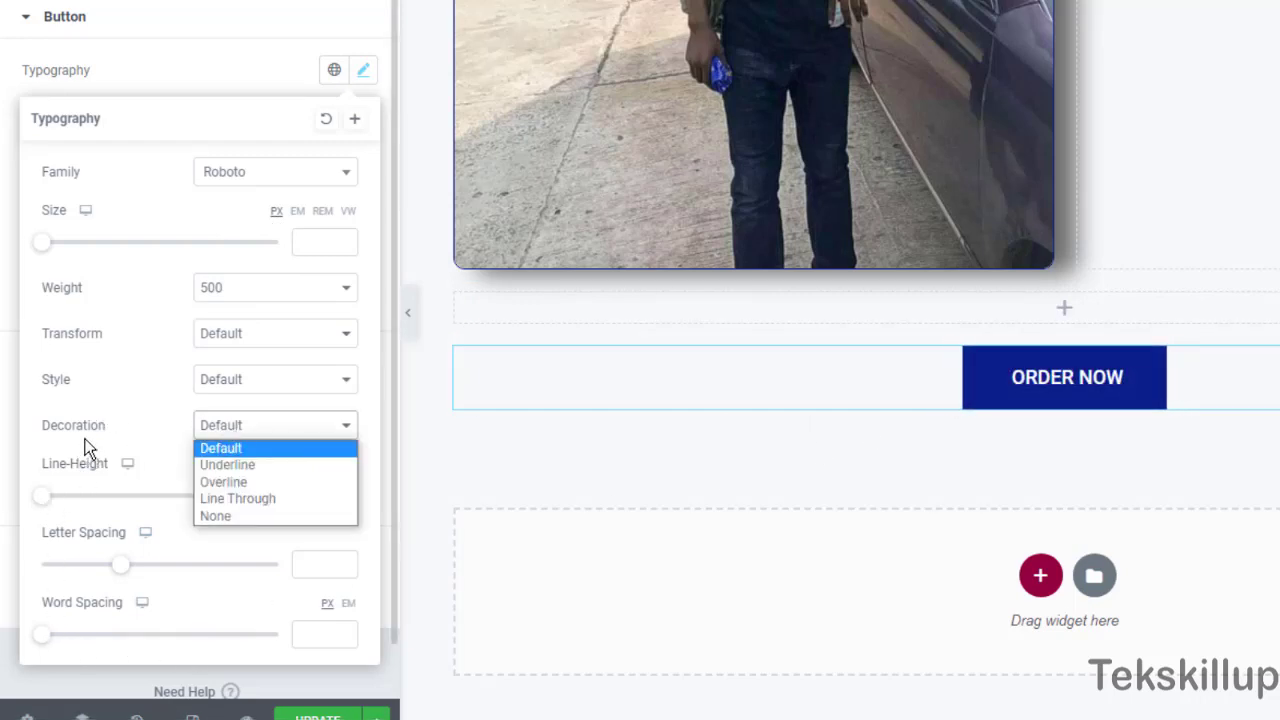
pyautogui.click(231, 499)
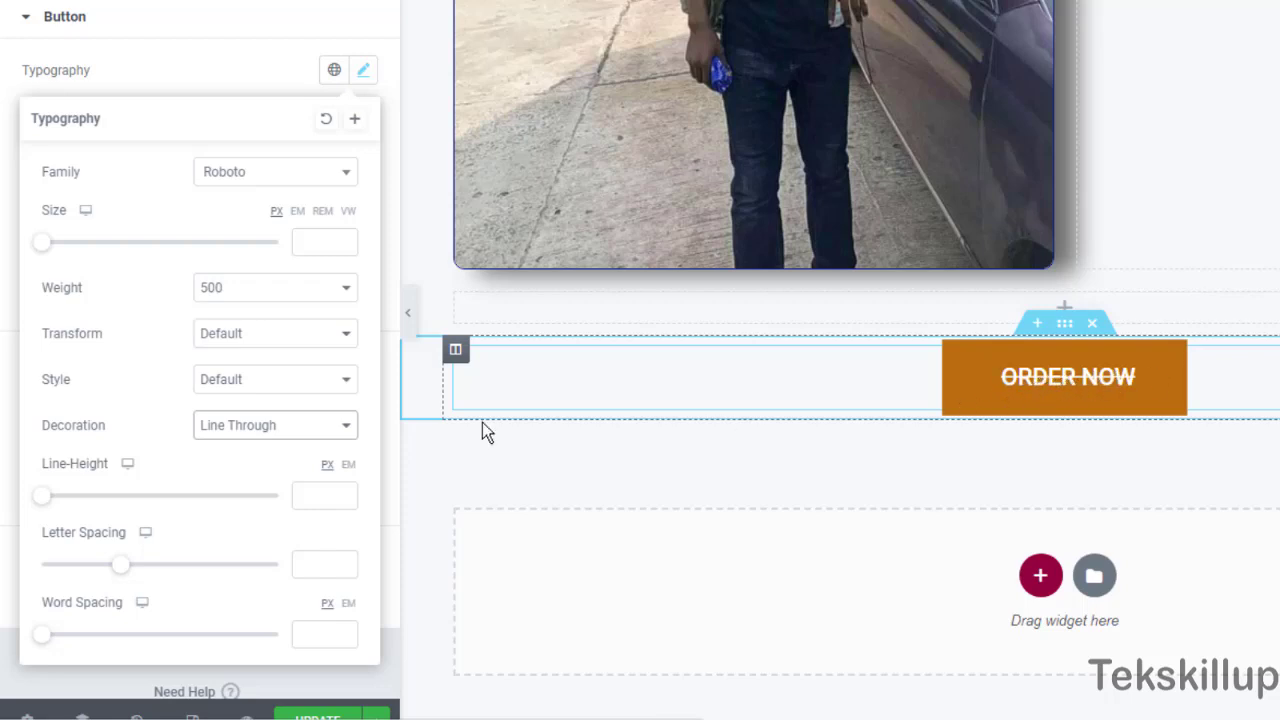
pyautogui.click(224, 439)
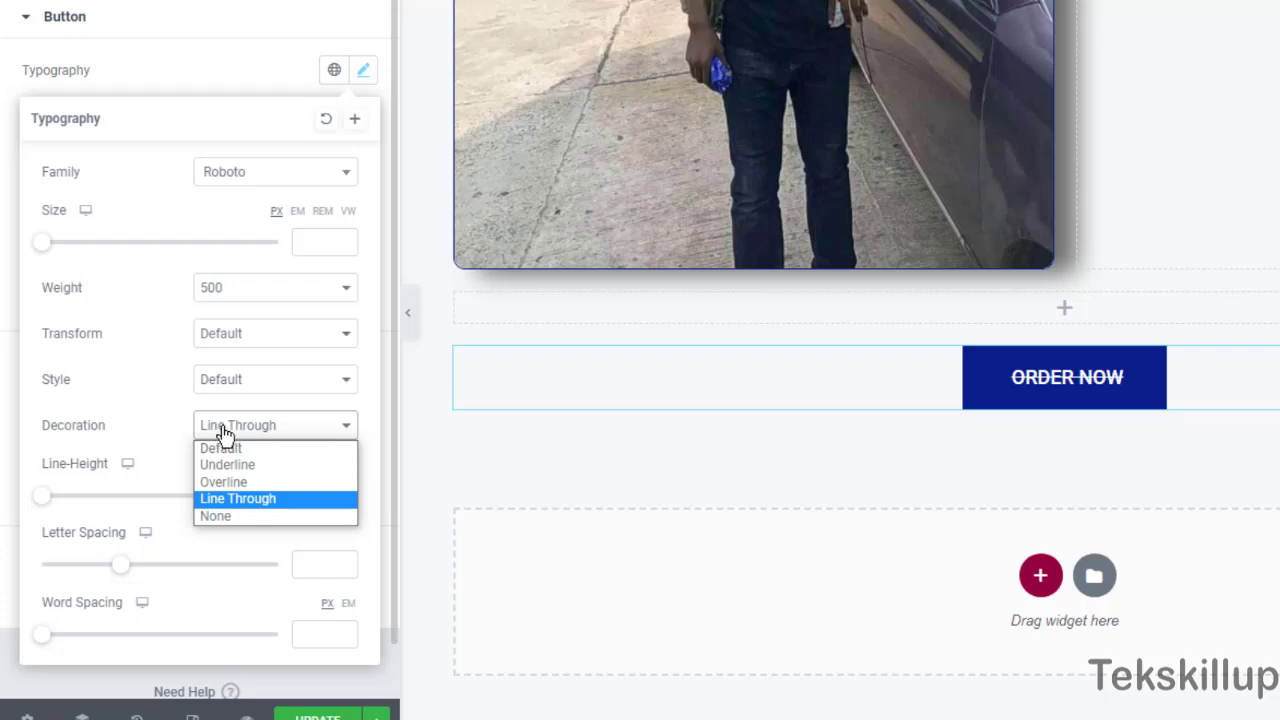
pyautogui.click(221, 482)
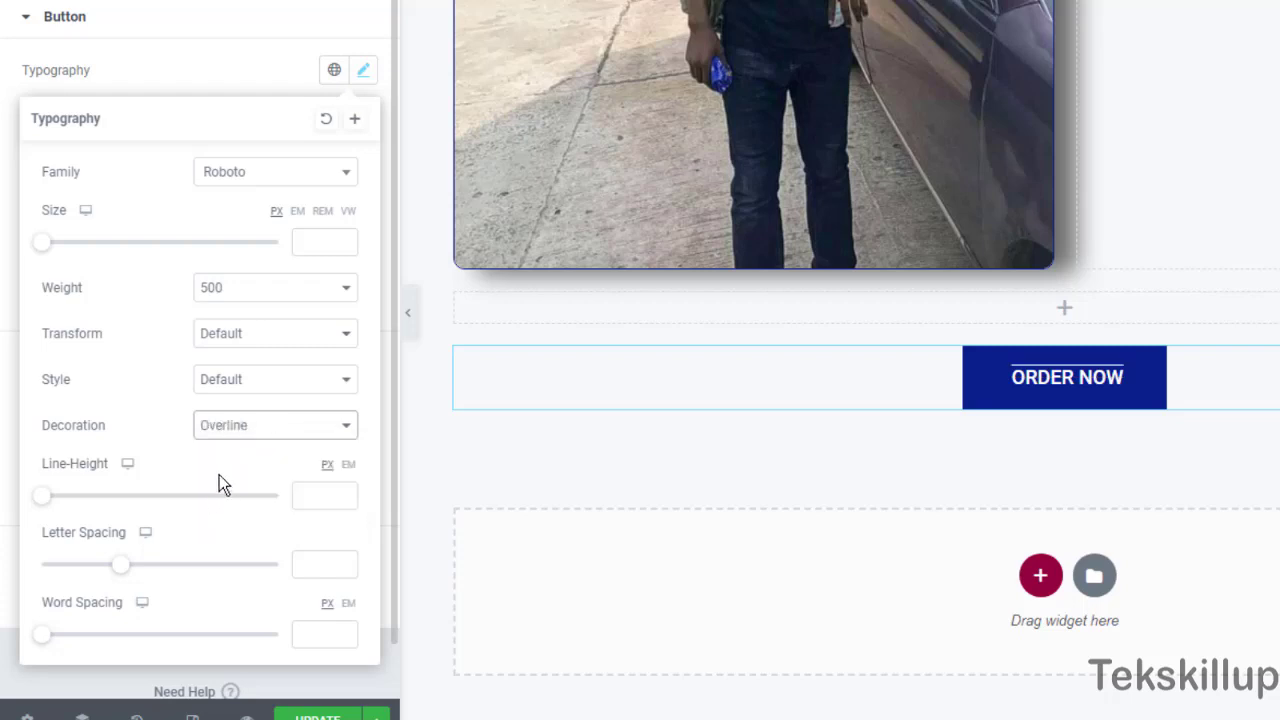
pyautogui.click(243, 433)
pyautogui.click(245, 465)
pyautogui.click(243, 437)
pyautogui.click(239, 447)
pyautogui.click(247, 430)
pyautogui.click(249, 433)
# Try the Italic, Normal and Oblique font styles on the ORDER NOW button and restore the Default style.
pyautogui.click(240, 388)
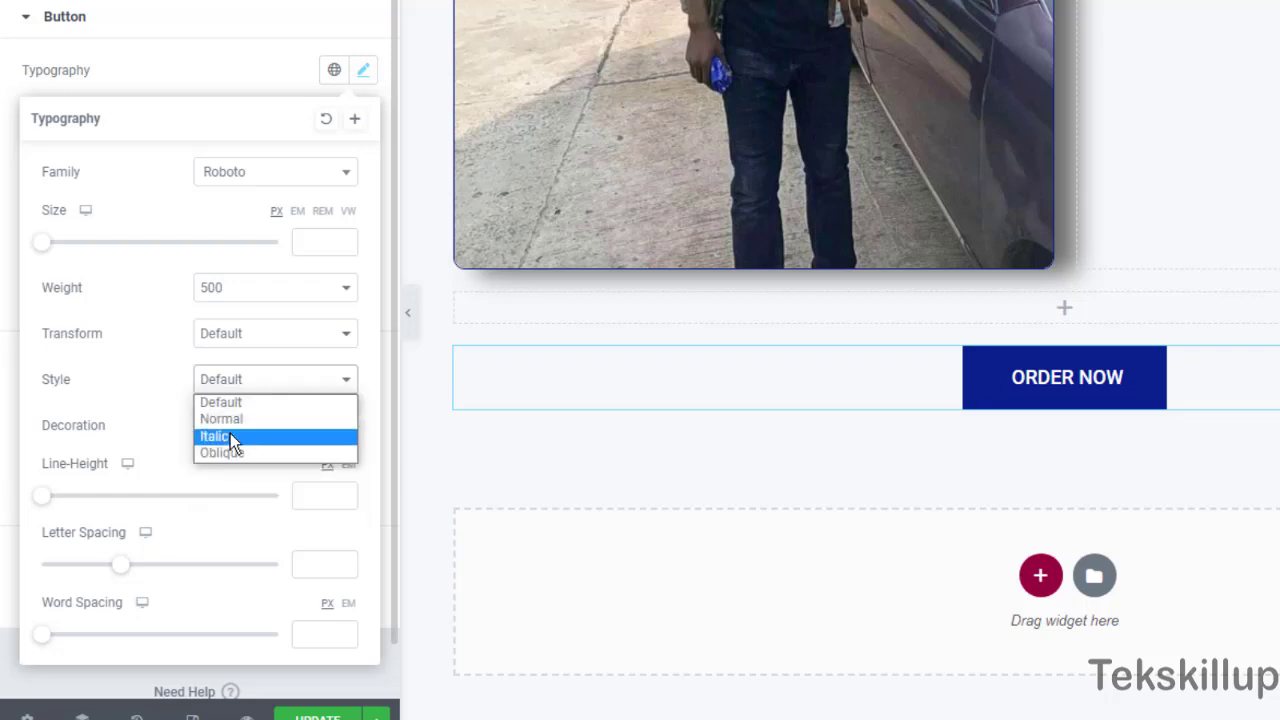
pyautogui.click(230, 436)
pyautogui.click(240, 386)
pyautogui.click(238, 419)
pyautogui.click(247, 388)
pyautogui.click(226, 453)
pyautogui.click(249, 386)
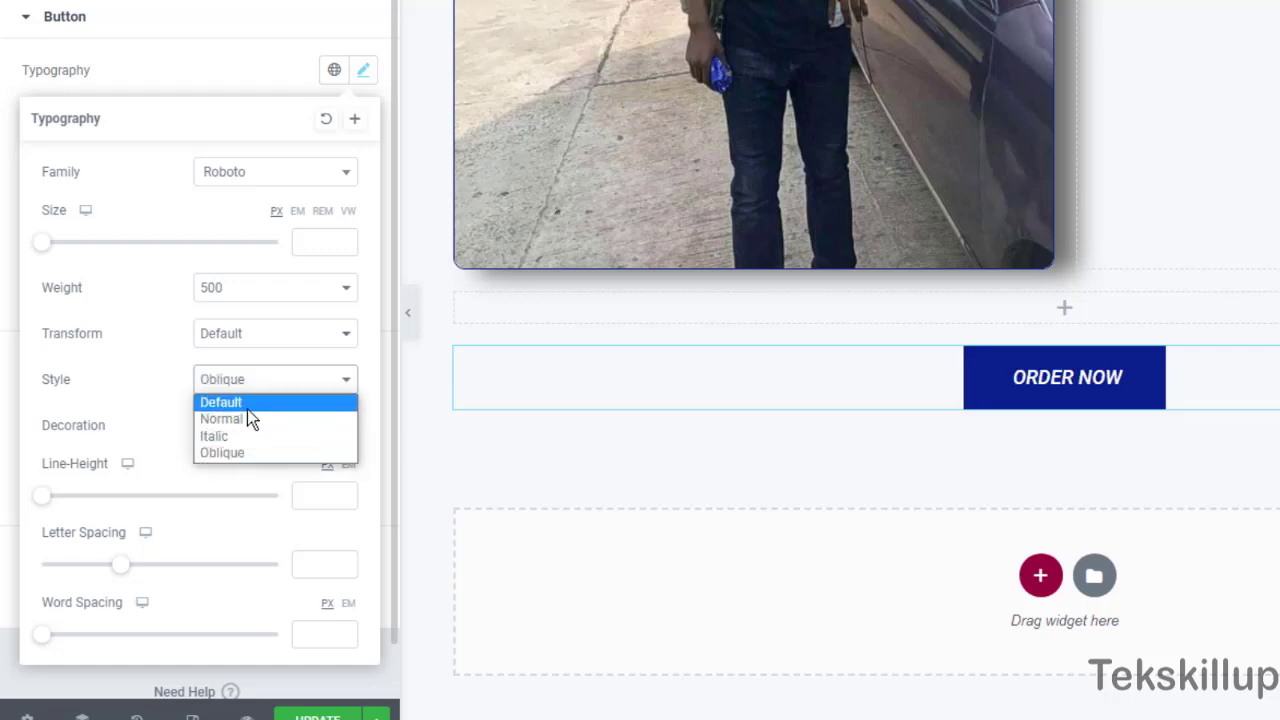
pyautogui.click(247, 404)
# Try the Uppercase, Lowercase, Capitalize and Normal text transforms on the ORDER NOW button, restore Default and close the typography settings.
pyautogui.click(242, 340)
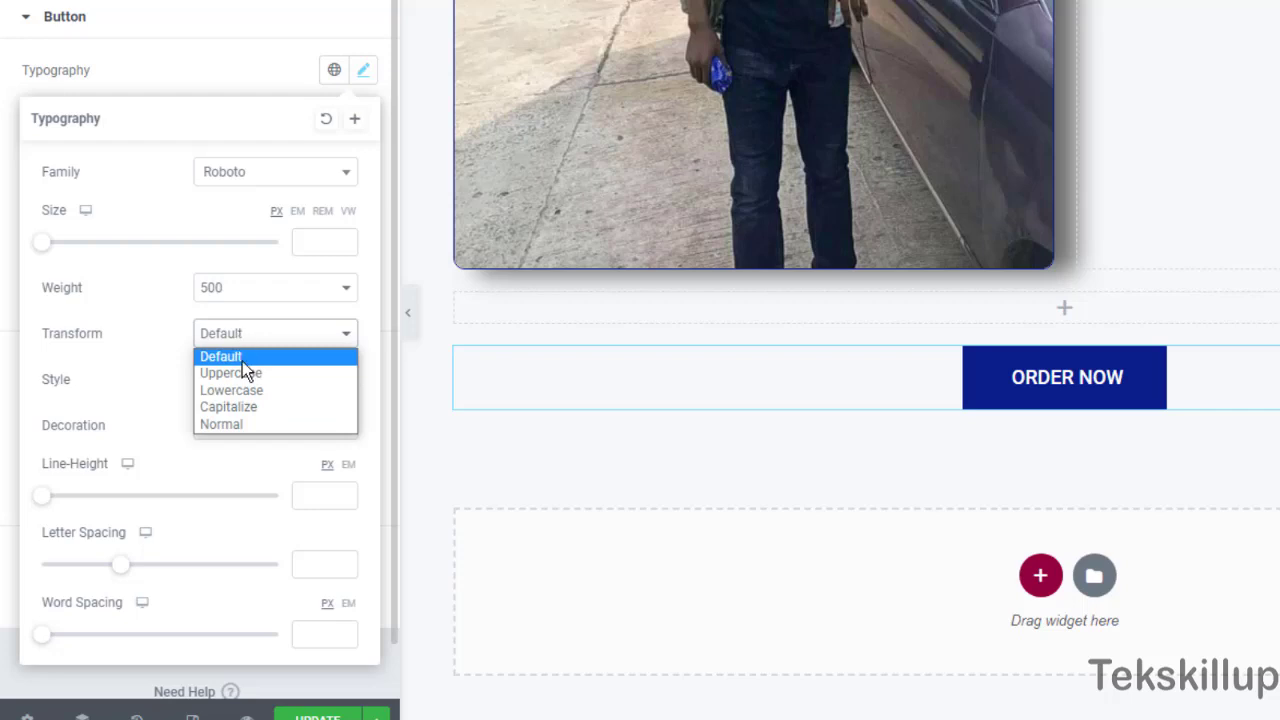
pyautogui.click(245, 372)
pyautogui.click(247, 340)
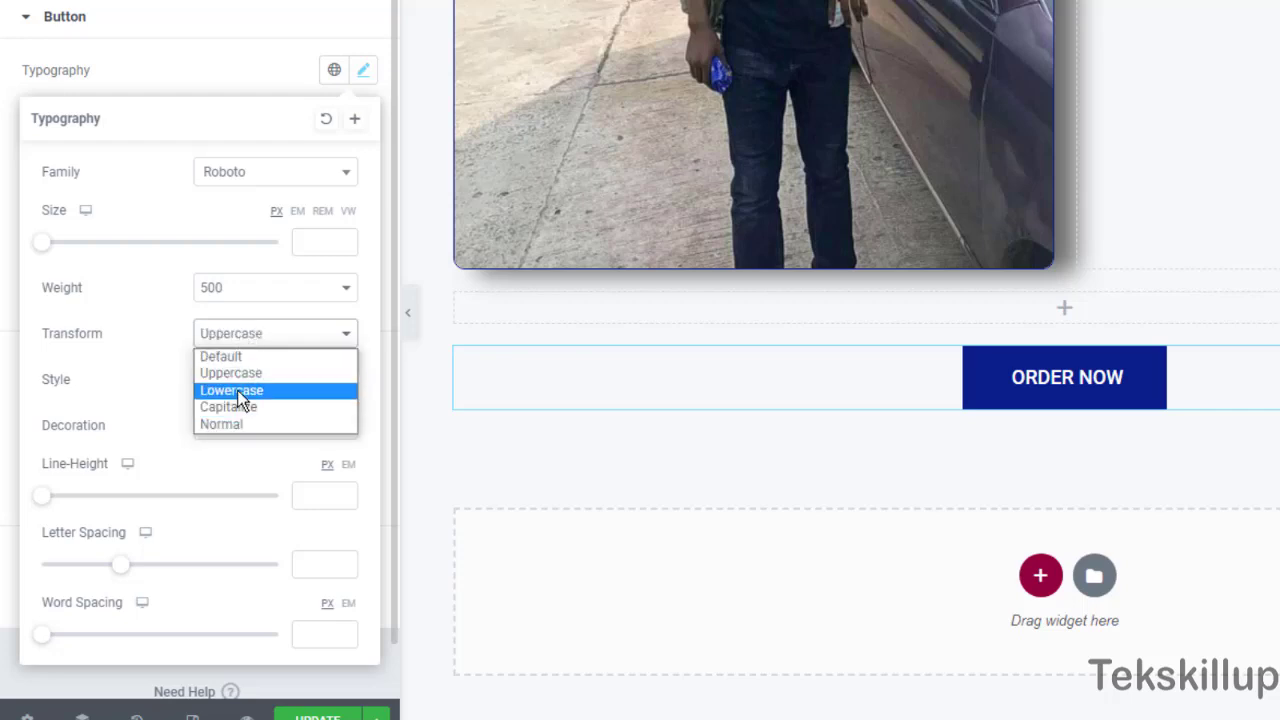
pyautogui.click(241, 391)
pyautogui.click(255, 340)
pyautogui.click(246, 407)
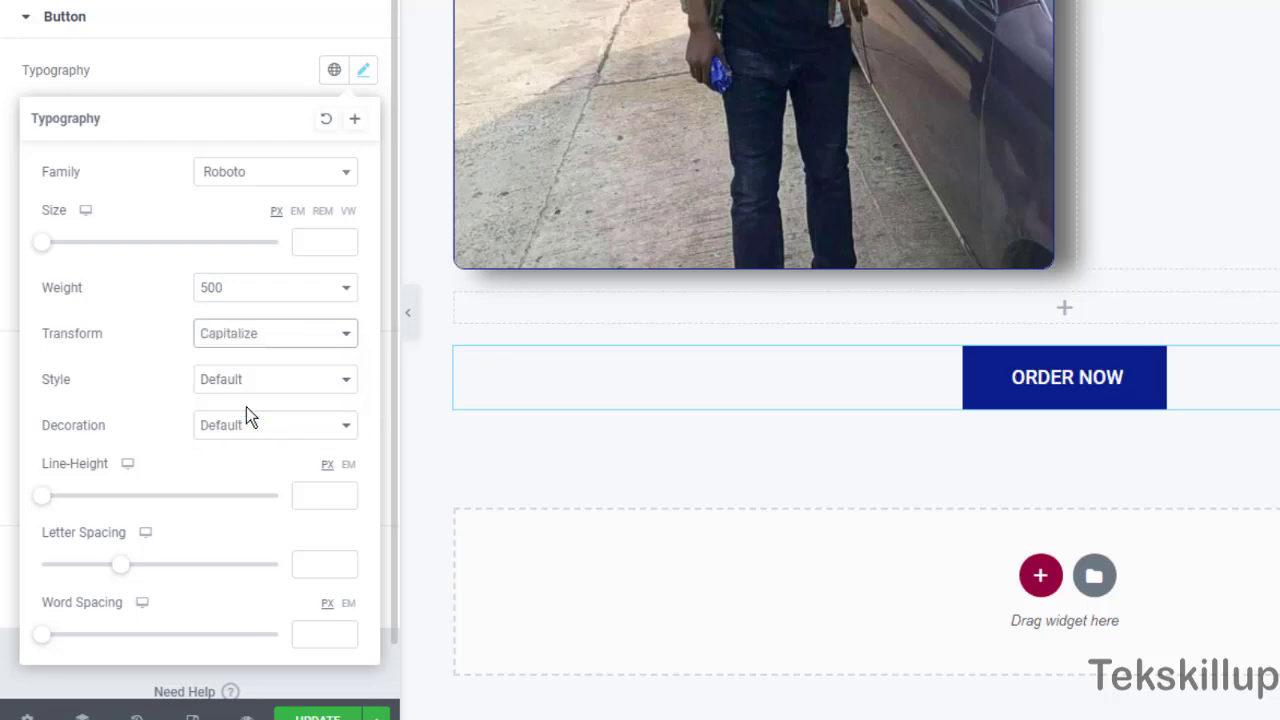
pyautogui.click(258, 344)
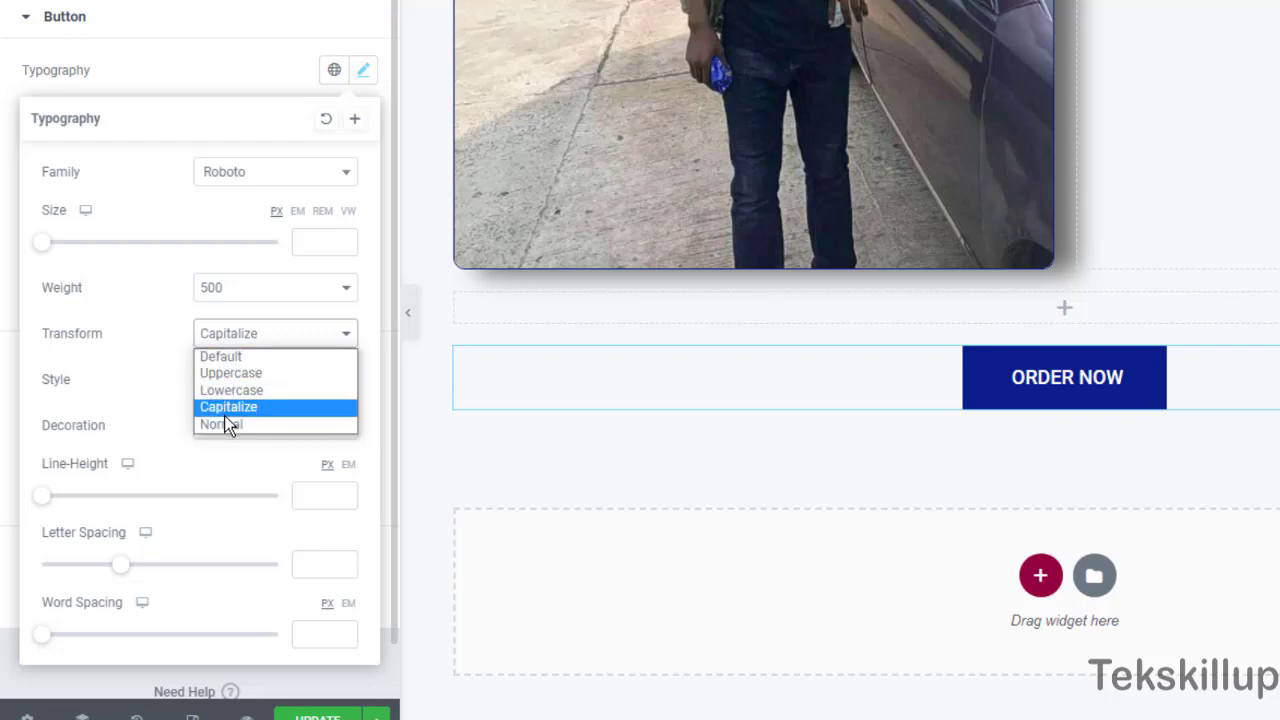
pyautogui.click(228, 424)
pyautogui.click(258, 342)
pyautogui.click(256, 358)
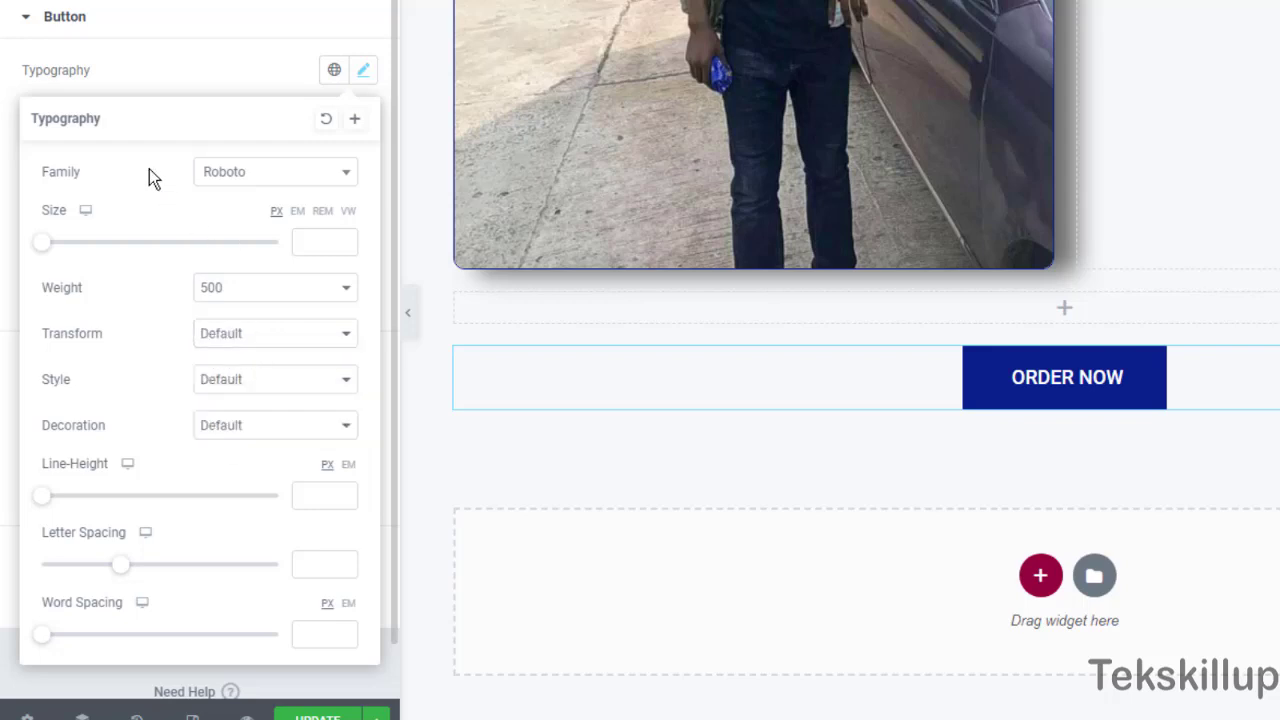
pyautogui.click(196, 79)
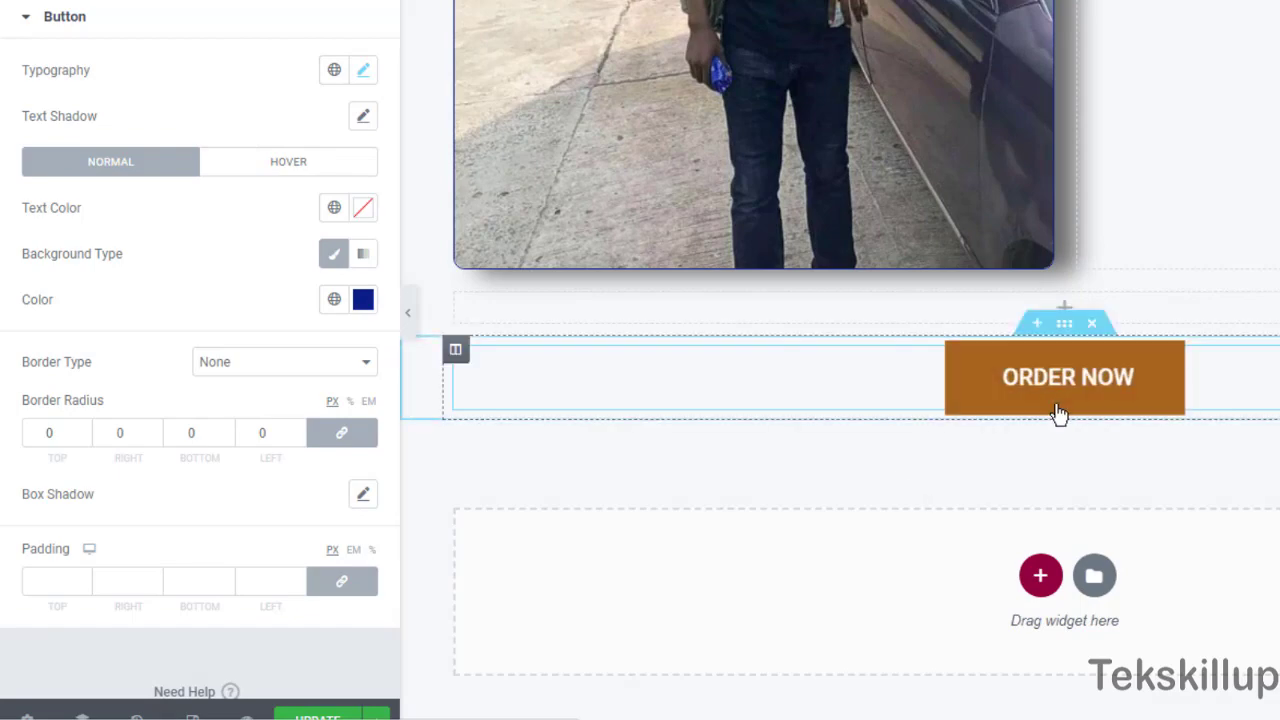
pyautogui.scroll(2, 840, 360)
pyautogui.scroll(-2, 1057, 429)
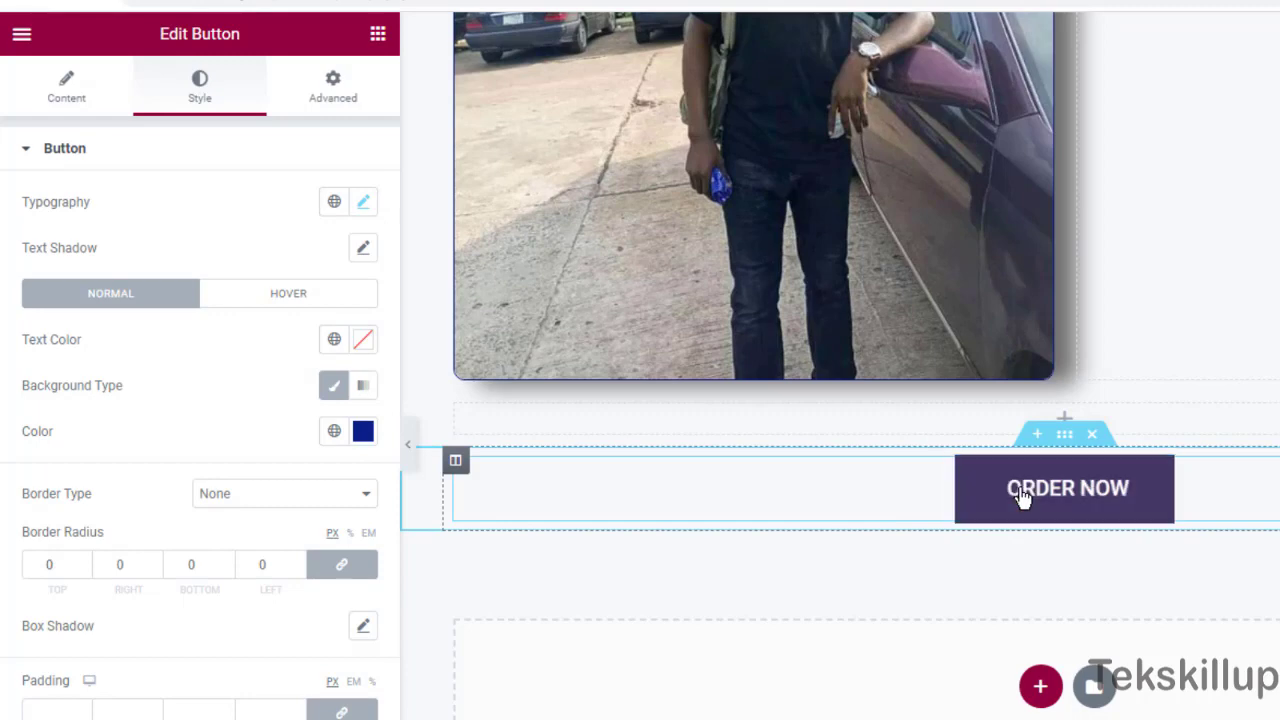
pyautogui.scroll(5, 1020, 494)
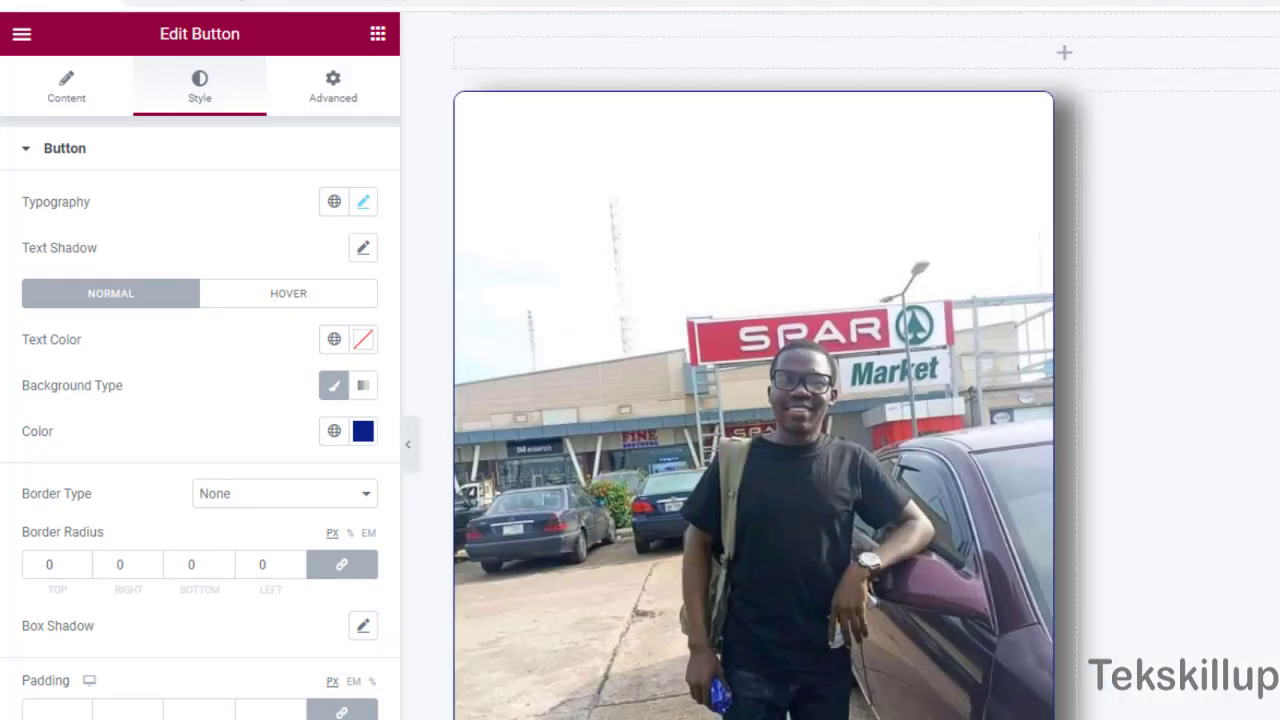